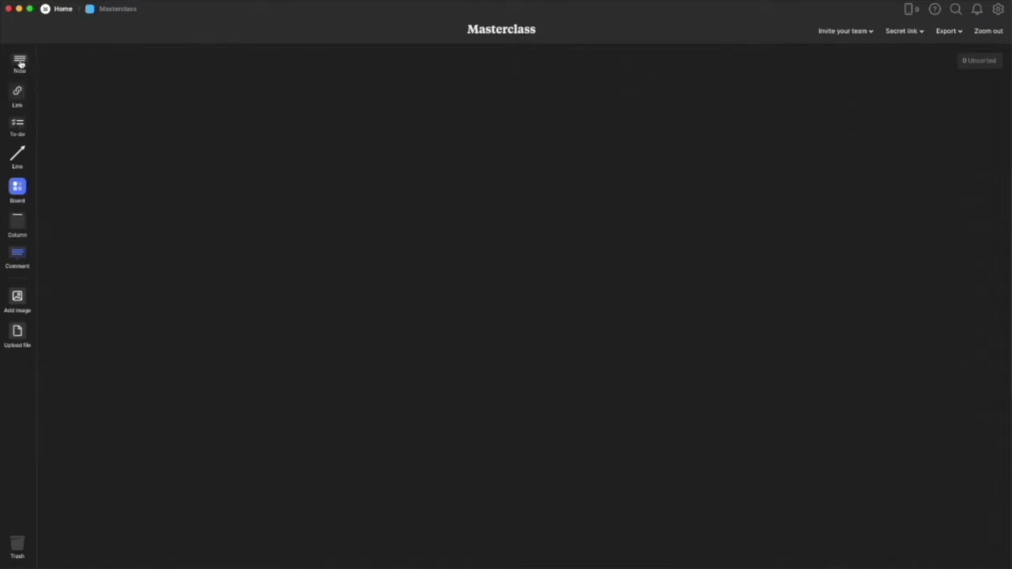
# Drop an empty note, link card and to-do card side by side and align them in a row
pyautogui.moveTo(20, 63); pyautogui.dragTo(140, 138)
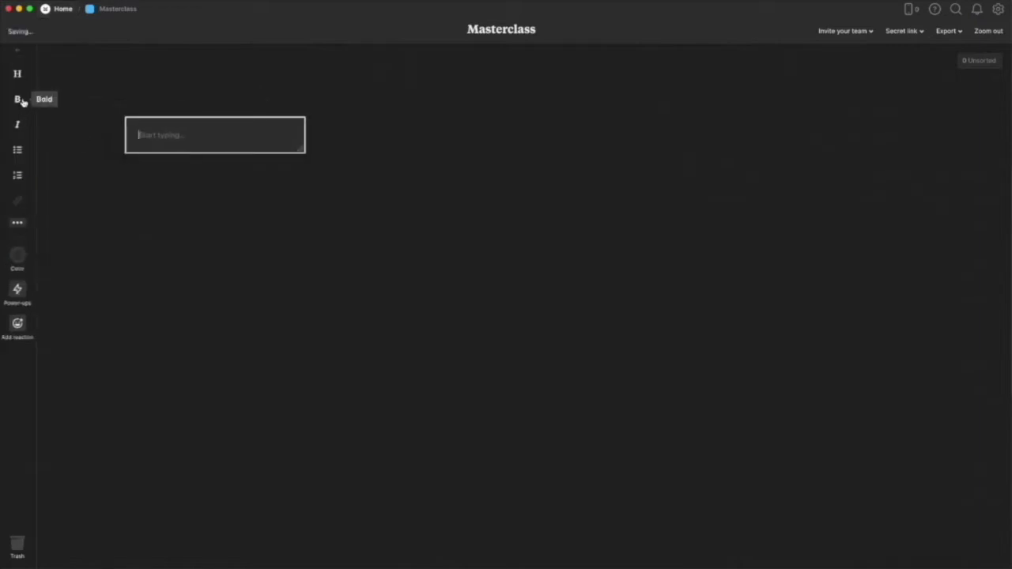
pyautogui.click(87, 80)
pyautogui.moveTo(18, 90); pyautogui.dragTo(395, 132)
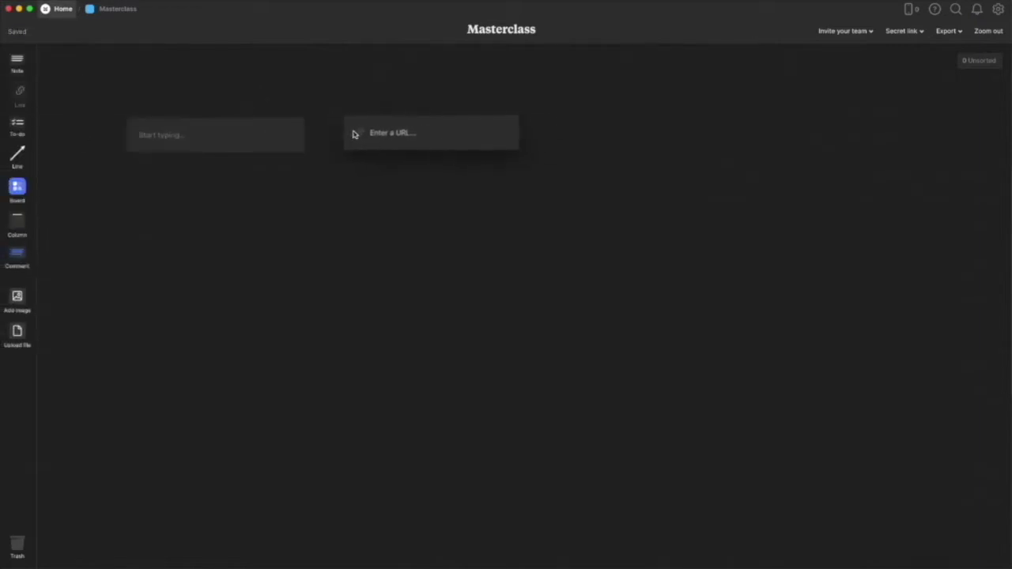
pyautogui.click(100, 181)
pyautogui.moveTo(32, 129); pyautogui.dragTo(568, 130)
pyautogui.click(480, 142)
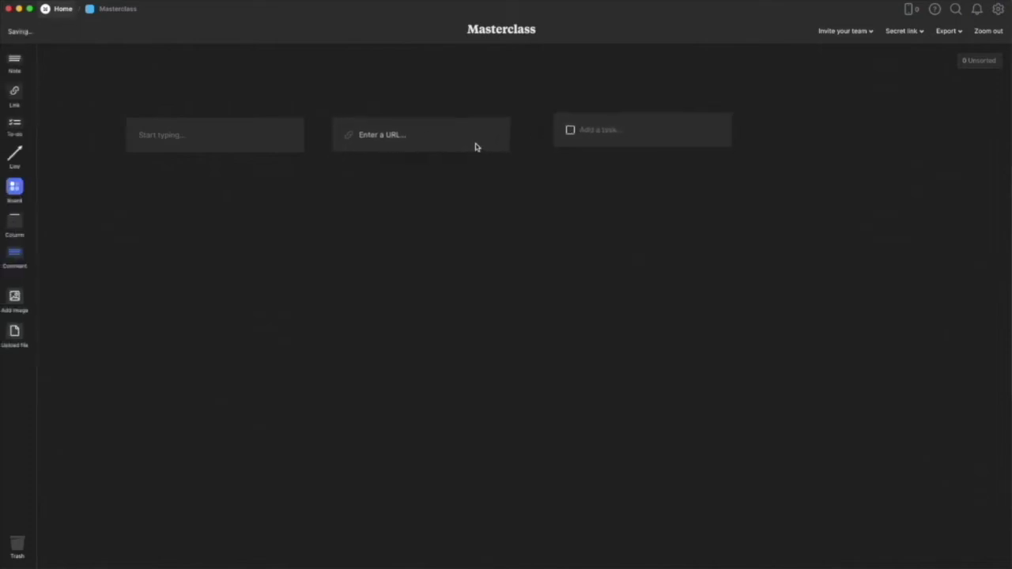
pyautogui.moveTo(630, 139); pyautogui.dragTo(624, 144)
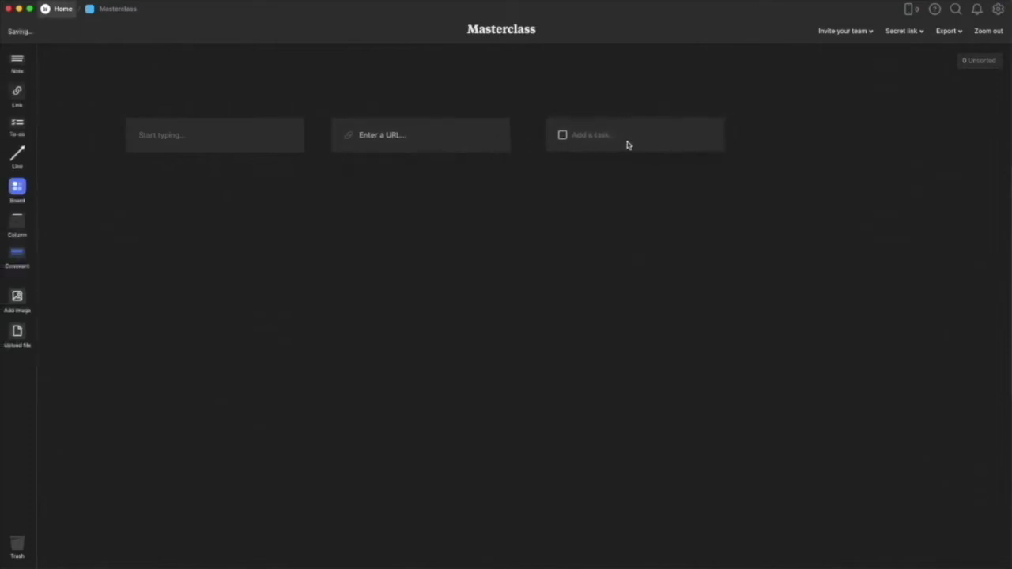
pyautogui.click(164, 137)
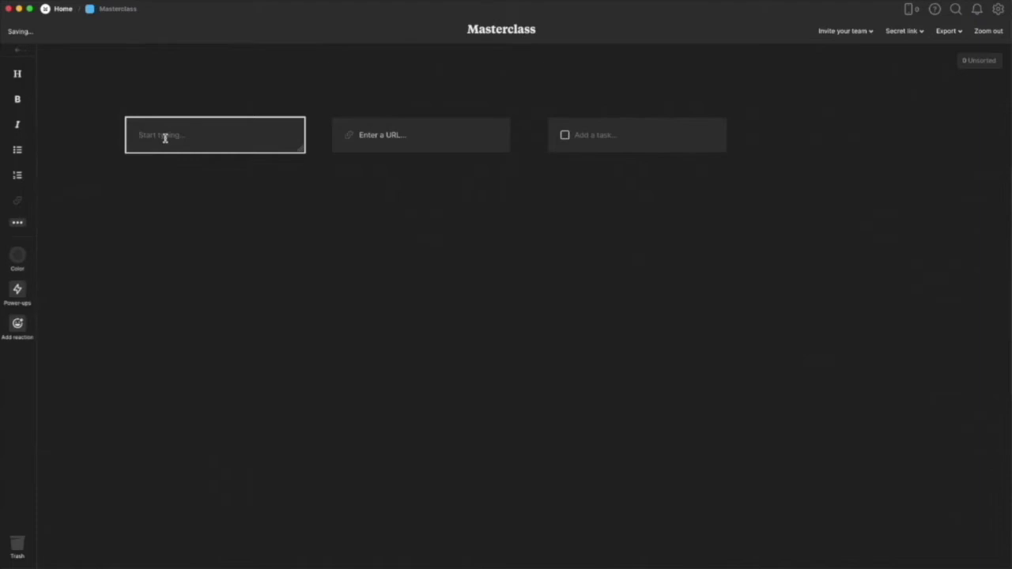
# Type a person's name into the first note and select it
pyautogui.write('Steve Gates')
pyautogui.click(187, 194)
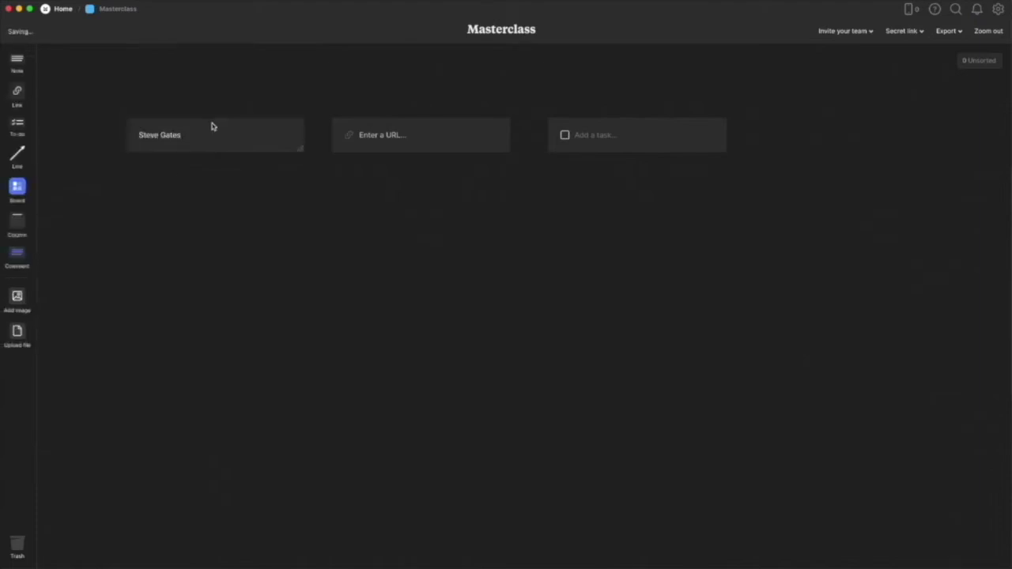
pyautogui.moveTo(233, 132); pyautogui.dragTo(223, 133)
pyautogui.click(195, 136)
pyautogui.tripleClick(195, 135)
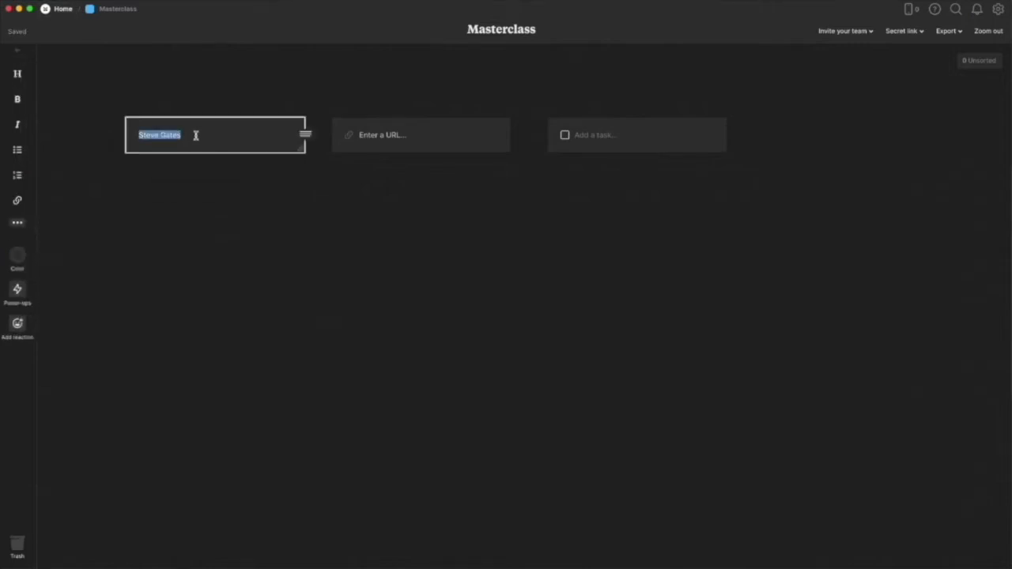
# Try heading, italic, bullet and numbered-list formats on the name
pyautogui.click(17, 75)
pyautogui.click(17, 127)
pyautogui.click(17, 149)
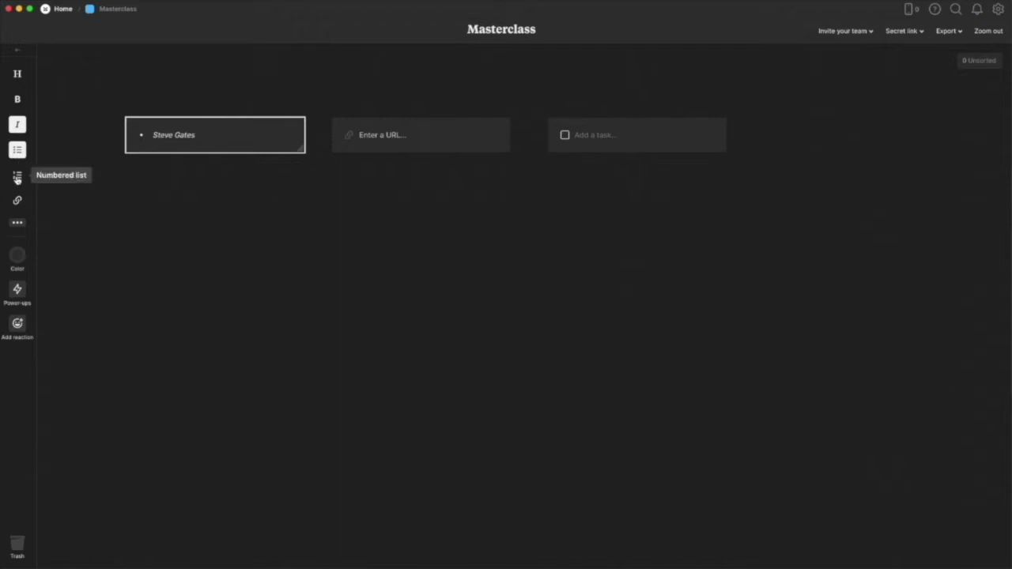
pyautogui.click(17, 177)
pyautogui.click(17, 74)
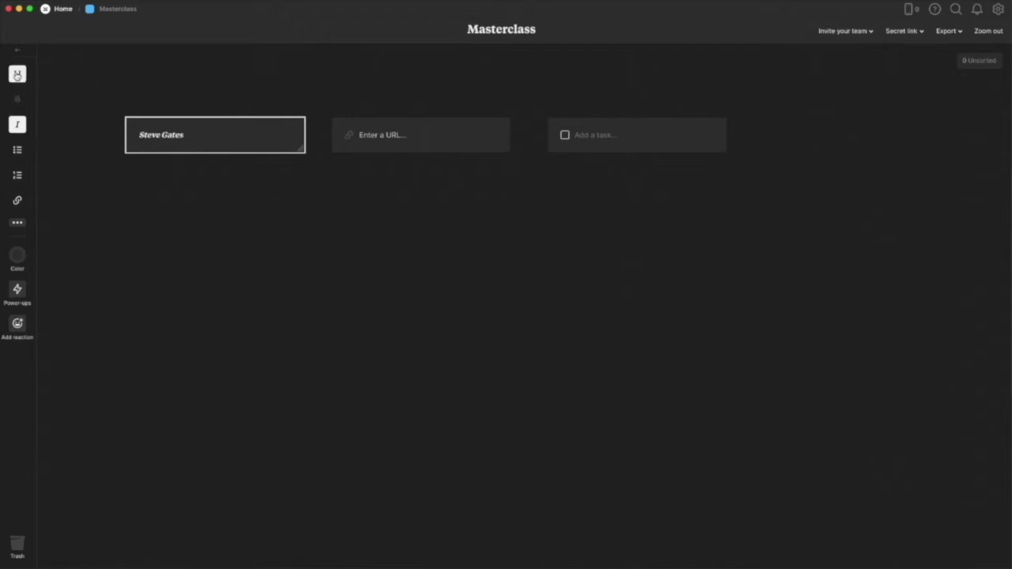
pyautogui.click(17, 223)
# Remove the italic and heading styling so the name is plain text
pyautogui.moveTo(187, 137); pyautogui.dragTo(46, 94)
pyautogui.click(16, 124)
pyautogui.click(16, 74)
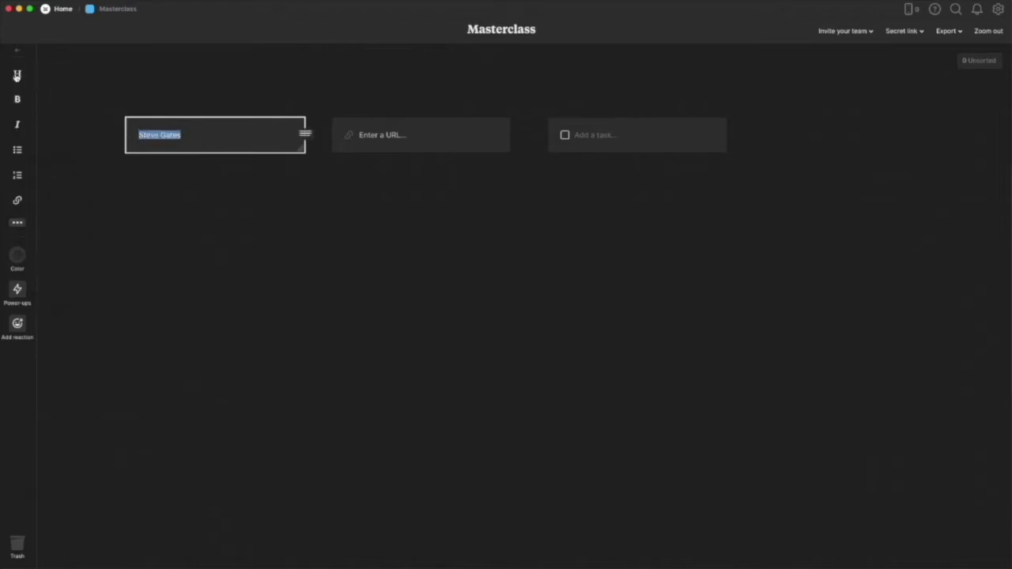
# Colour the name note card yellow
pyautogui.click(17, 256)
pyautogui.click(73, 269)
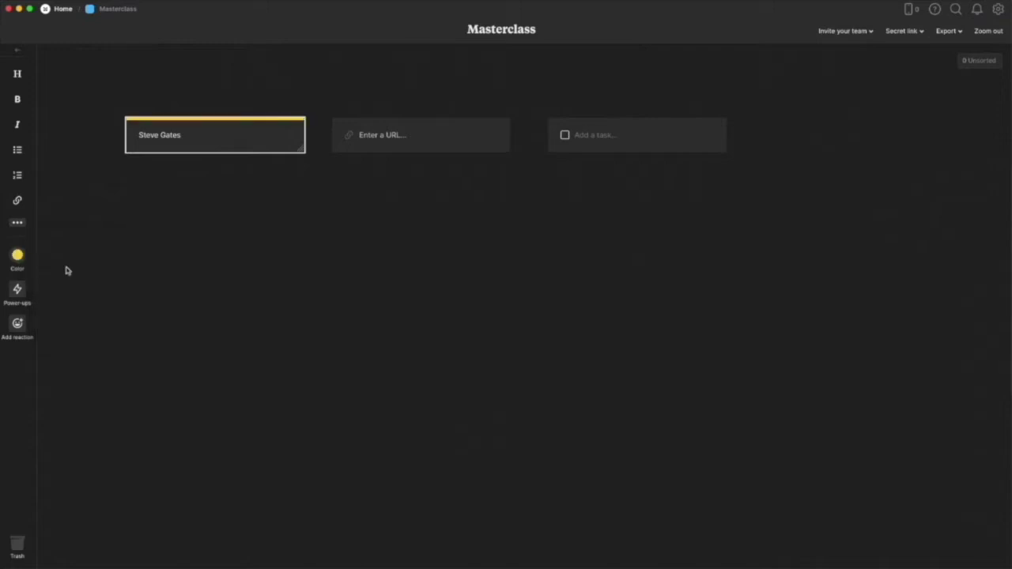
pyautogui.click(179, 235)
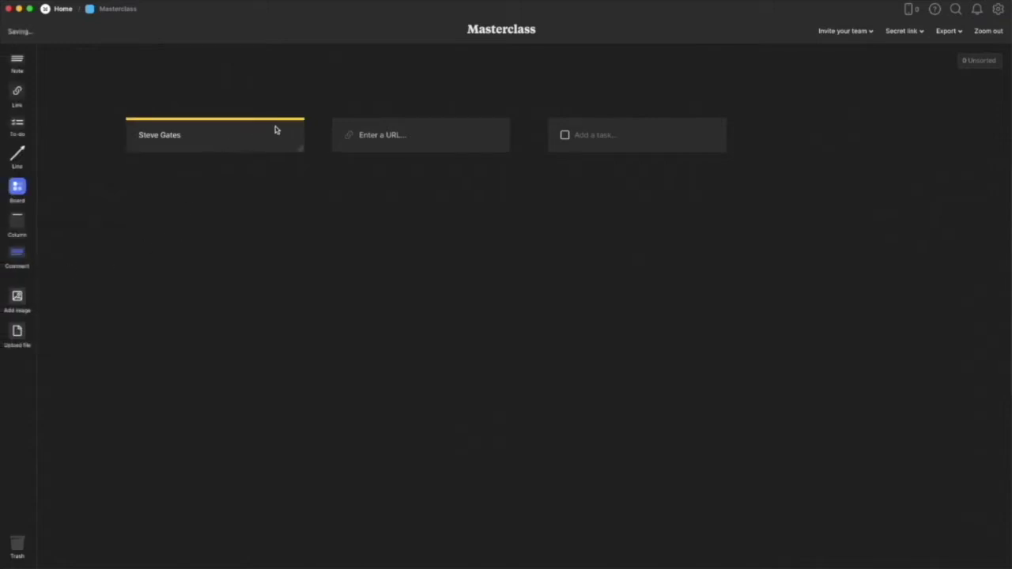
pyautogui.click(398, 136)
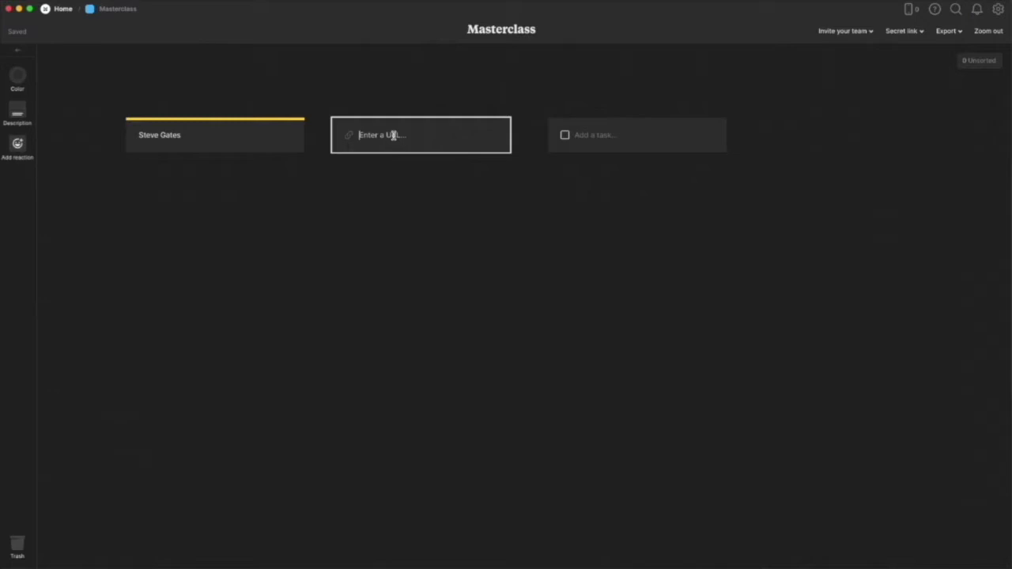
pyautogui.write('http://www.thecrazy1.com')
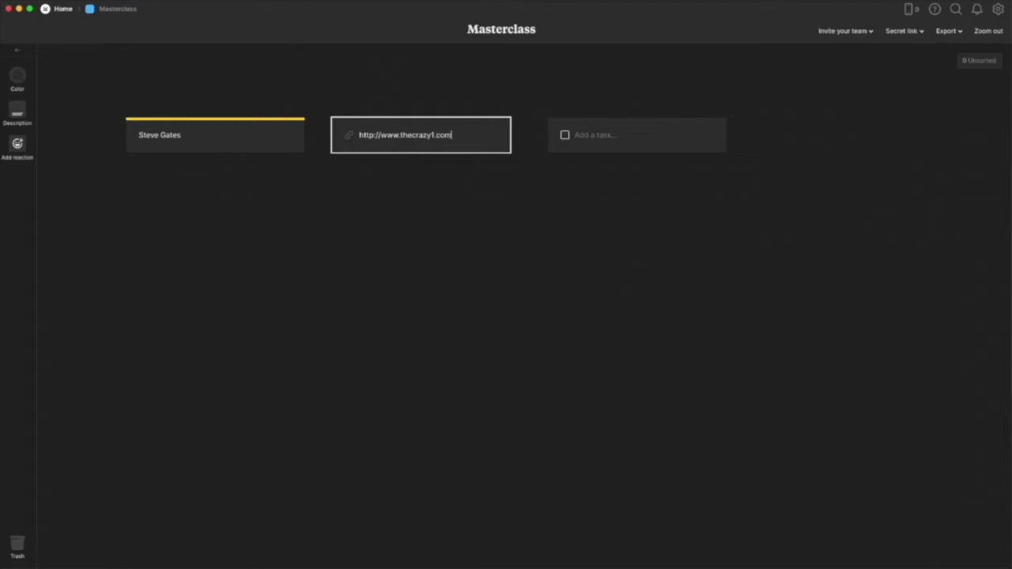
pyautogui.press('Return')
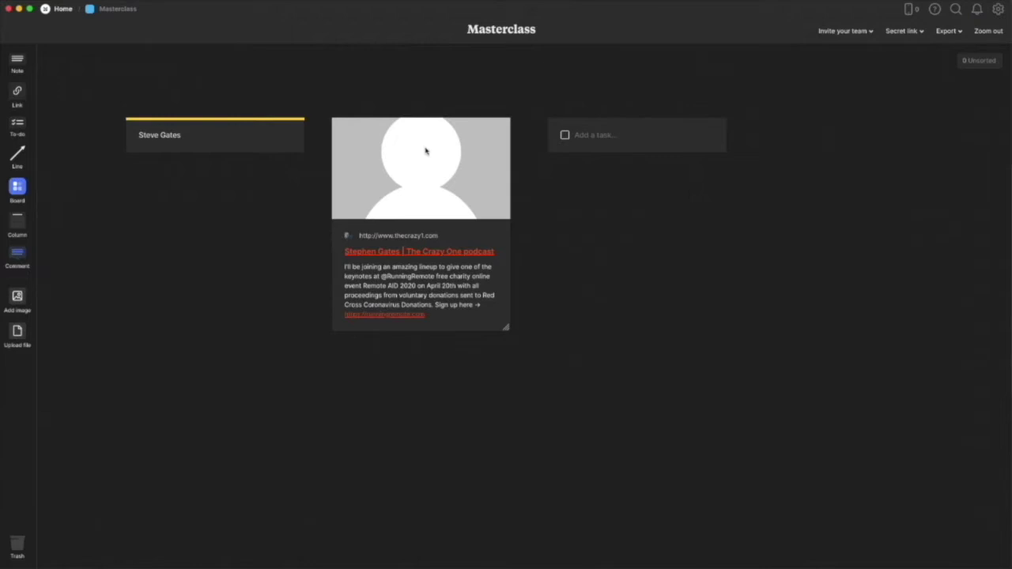
pyautogui.click(594, 139)
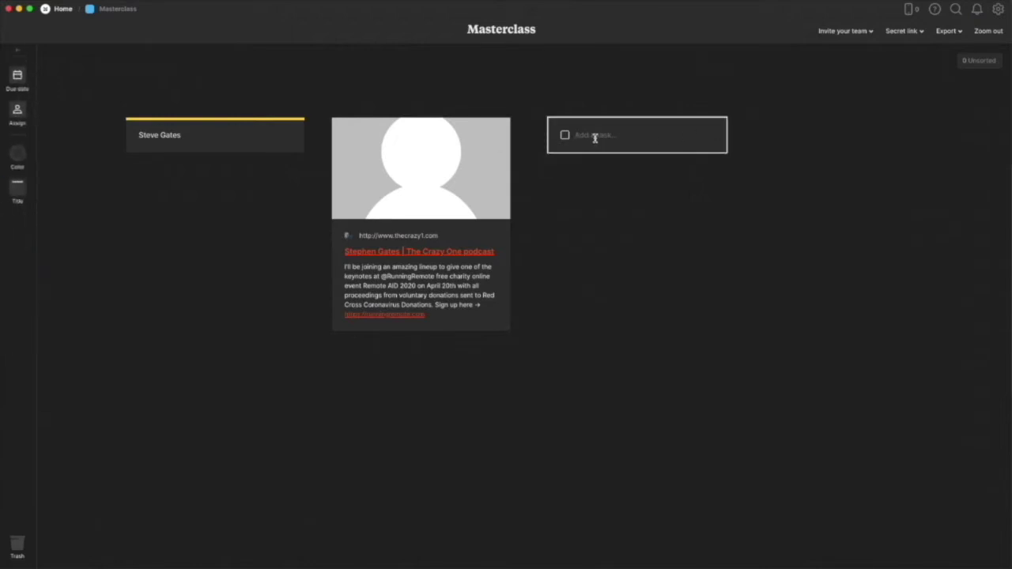
# Add the task 'Tasks 1' and the list title 'To do 1' to the to-do card
pyautogui.write('Tasks 1')
pyautogui.press('Return')
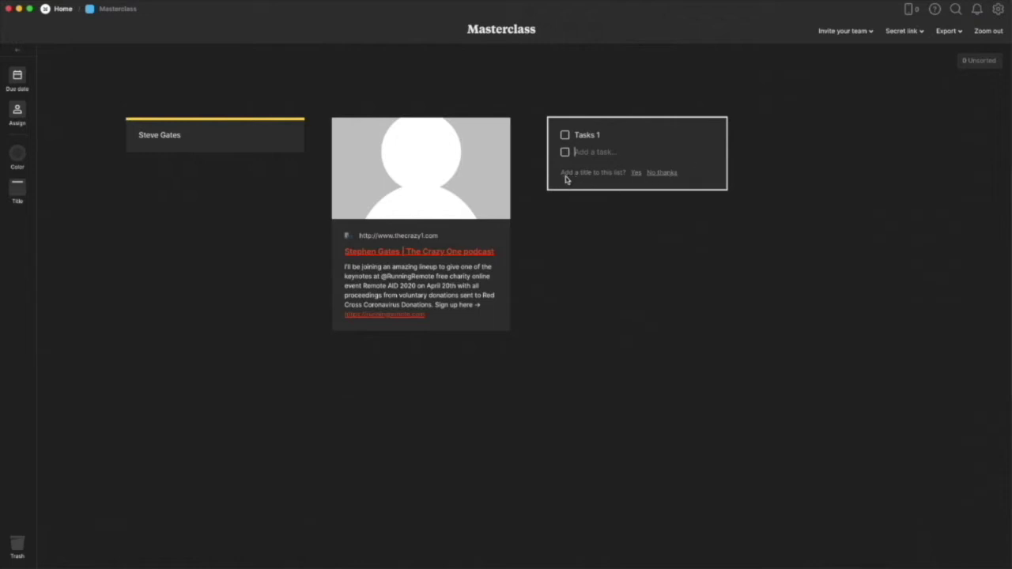
pyautogui.click(636, 173)
pyautogui.click(586, 137)
pyautogui.write('To do 1')
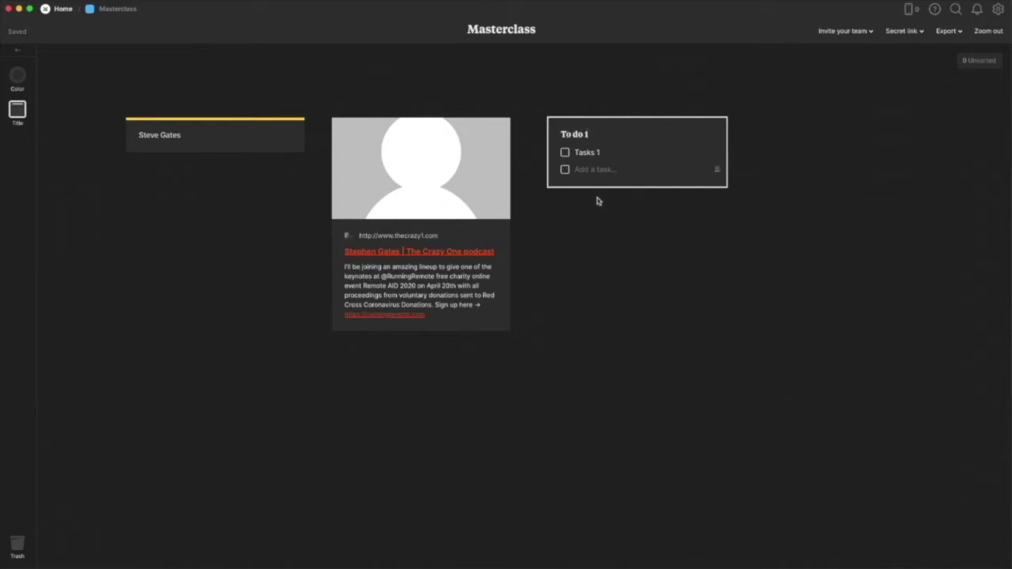
pyautogui.click(598, 201)
pyautogui.click(235, 140)
pyautogui.moveTo(198, 135); pyautogui.dragTo(136, 137)
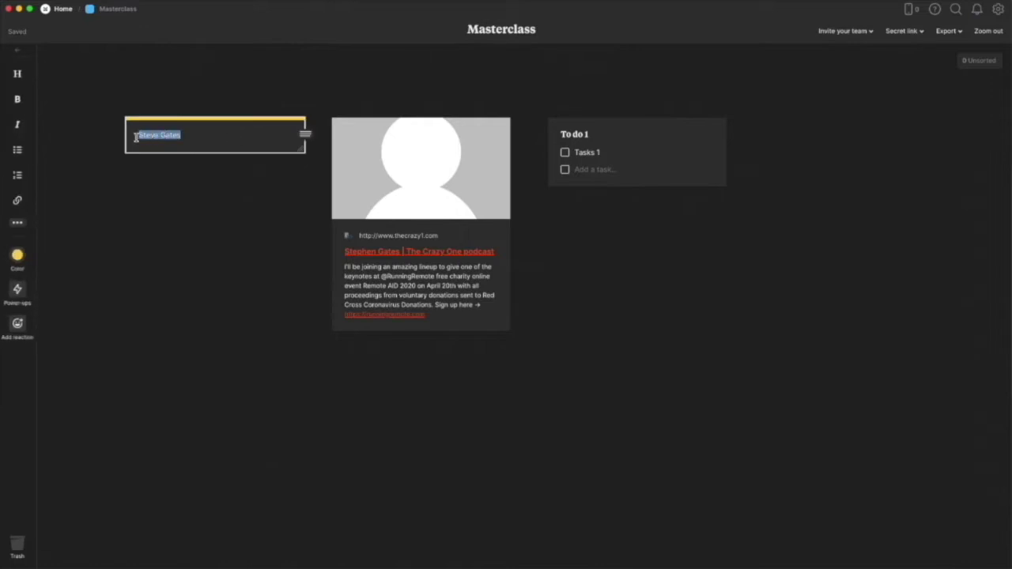
# Copy the name and paste it onto many new lines in the note
pyautogui.press('super+c')
pyautogui.press('Right')
pyautogui.press('Return')
pyautogui.press('super+v')
pyautogui.press('Return')
pyautogui.press('super+v')
pyautogui.press('Return')
pyautogui.press('super+v')
pyautogui.press('Return')
pyautogui.press('super+v')
pyautogui.press('Return')
pyautogui.press('super+v')
pyautogui.press('Return')
pyautogui.press('super+v')
pyautogui.press('Return')
pyautogui.press('super+v')
pyautogui.press('Return')
pyautogui.press('super+v')
pyautogui.press('Return')
pyautogui.press('super+v')
pyautogui.press('Return')
pyautogui.press('super+v')
pyautogui.press('Return')
pyautogui.press('super+v')
pyautogui.press('Return')
pyautogui.press('super+v')
pyautogui.press('Return')
pyautogui.press('super+v')
pyautogui.press('Return')
pyautogui.press('super+v')
pyautogui.press('Return')
pyautogui.press('super+v')
pyautogui.press('Return')
pyautogui.press('super+v')
pyautogui.press('Return')
pyautogui.press('super+v')
pyautogui.press('Return')
pyautogui.press('super+v')
pyautogui.press('Return')
pyautogui.press('super+v')
pyautogui.press('Return')
pyautogui.press('super+v')
pyautogui.press('Return')
pyautogui.press('super+v')
pyautogui.press('Return')
pyautogui.press('super+v')
pyautogui.press('Return')
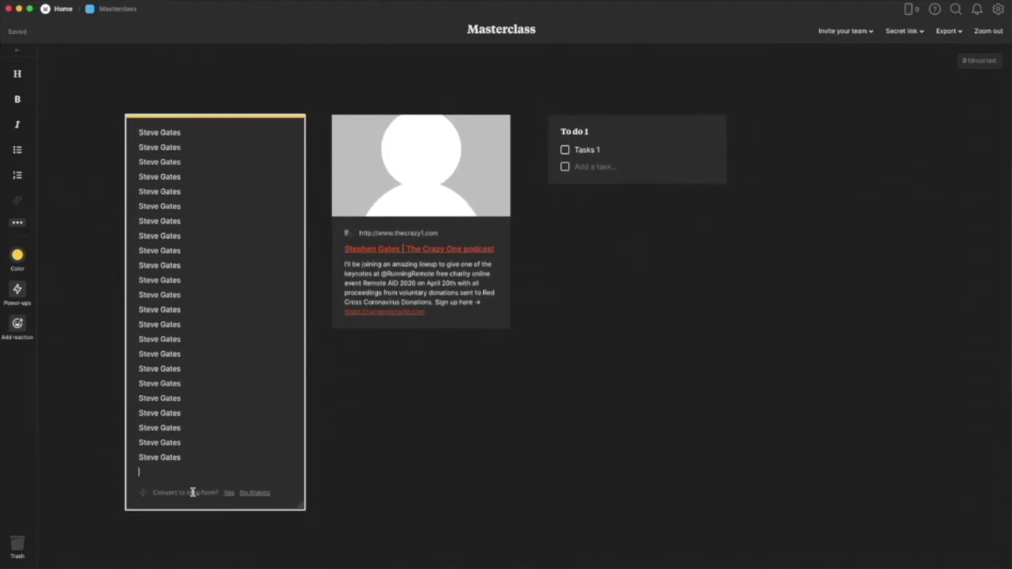
# Convert the note to long form, then drop a line below the link card
pyautogui.click(229, 493)
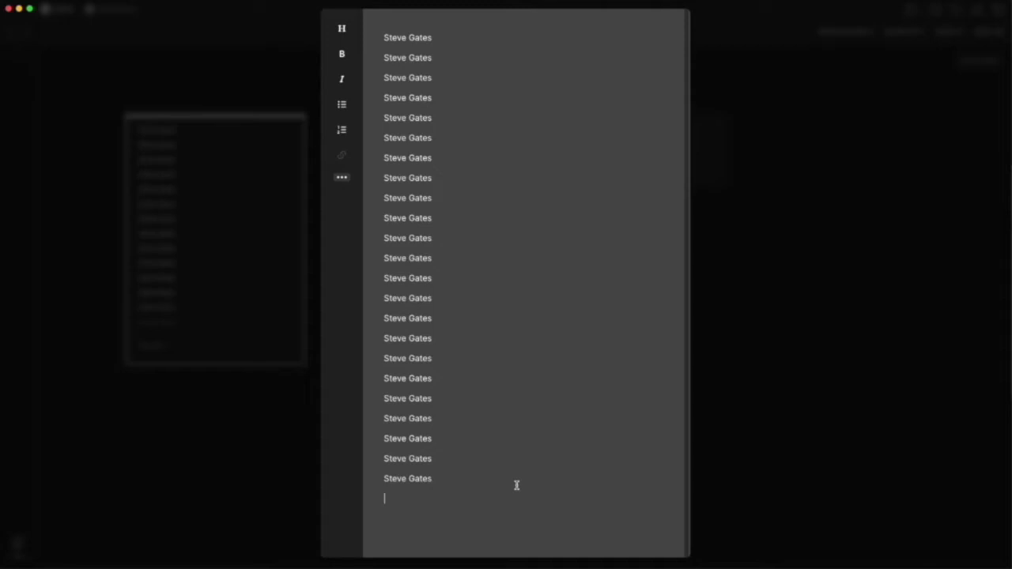
pyautogui.click(210, 489)
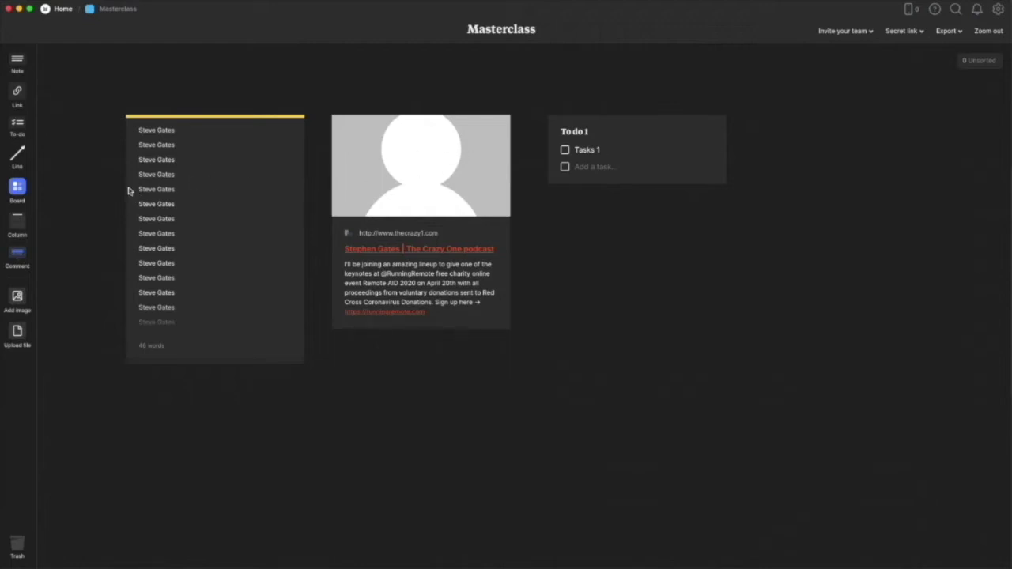
pyautogui.moveTo(20, 153); pyautogui.dragTo(360, 396)
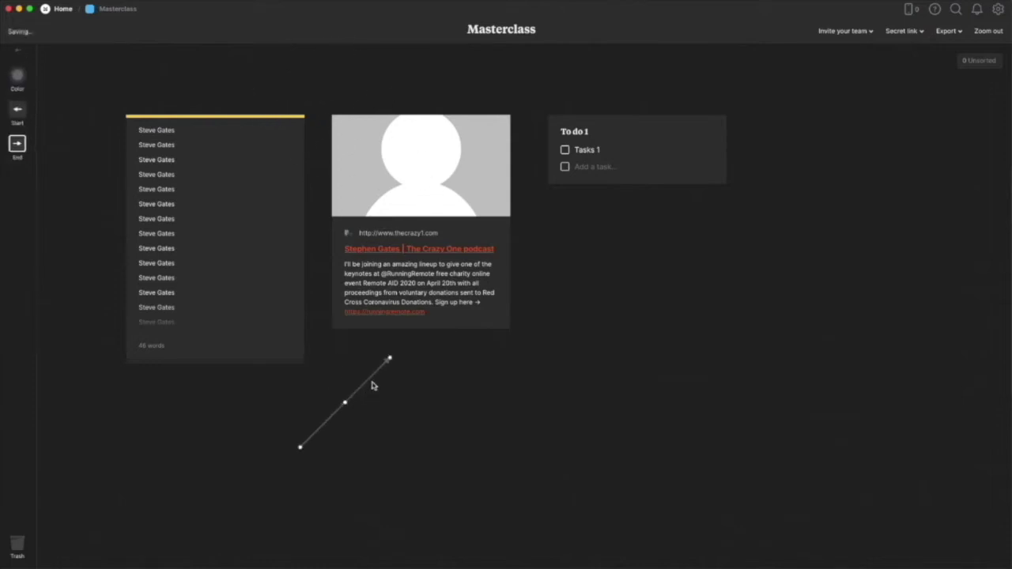
# Shift the link and to-do cards right and connect the note to the link preview with the line
pyautogui.moveTo(388, 360); pyautogui.dragTo(418, 428)
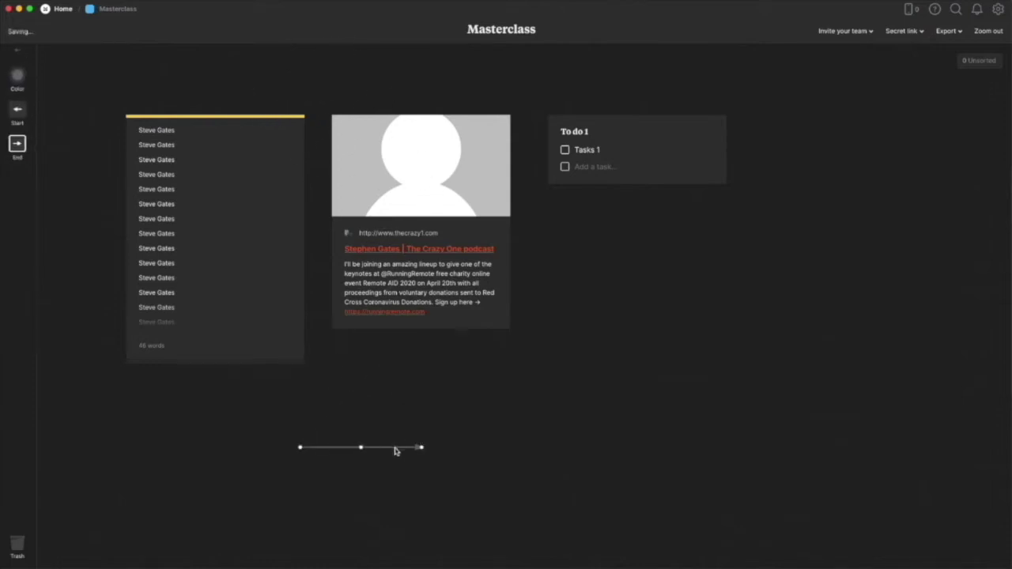
pyautogui.moveTo(679, 120); pyautogui.dragTo(800, 119)
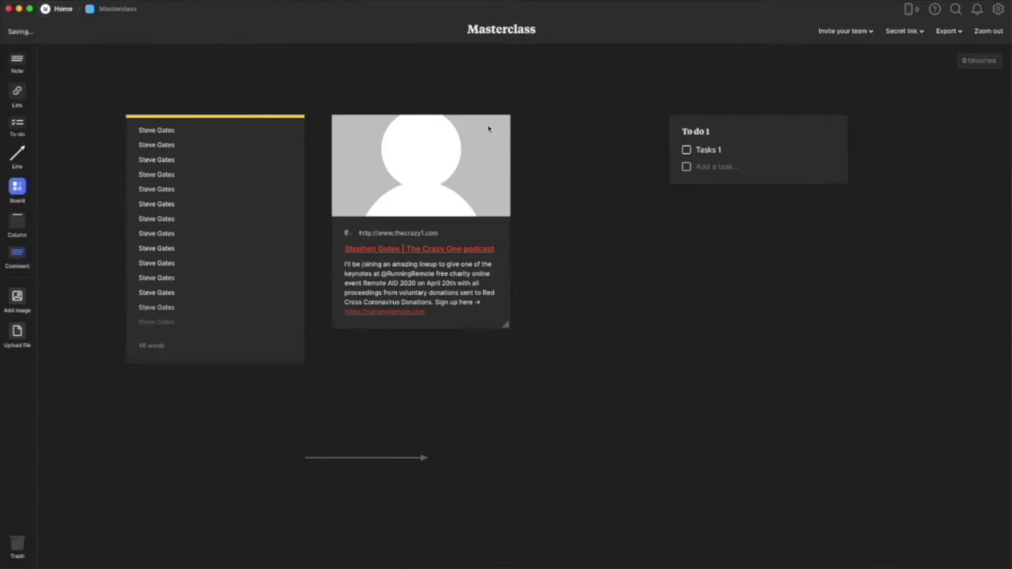
pyautogui.moveTo(489, 129); pyautogui.dragTo(575, 129)
pyautogui.moveTo(391, 464); pyautogui.dragTo(422, 172)
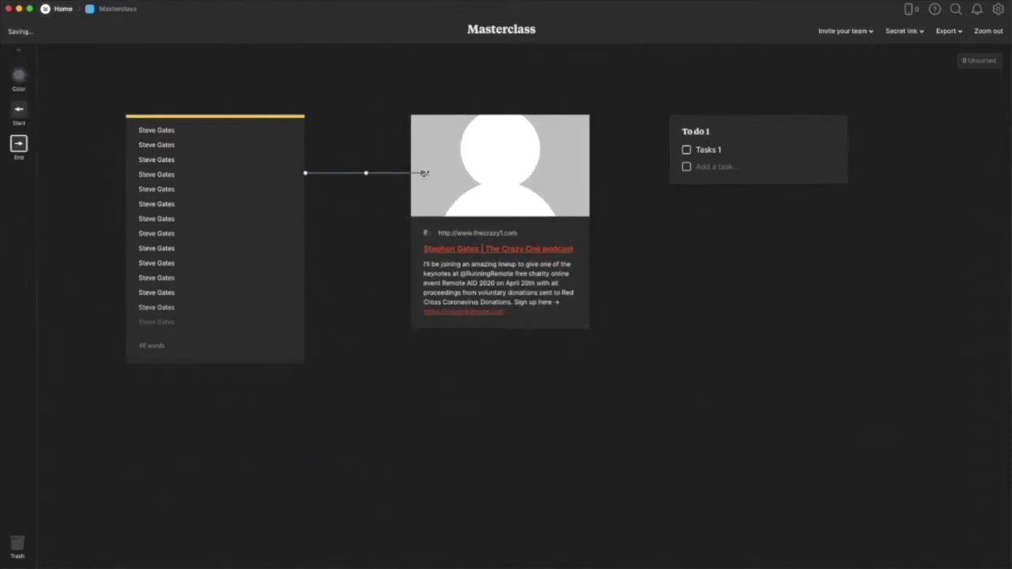
pyautogui.click(340, 238)
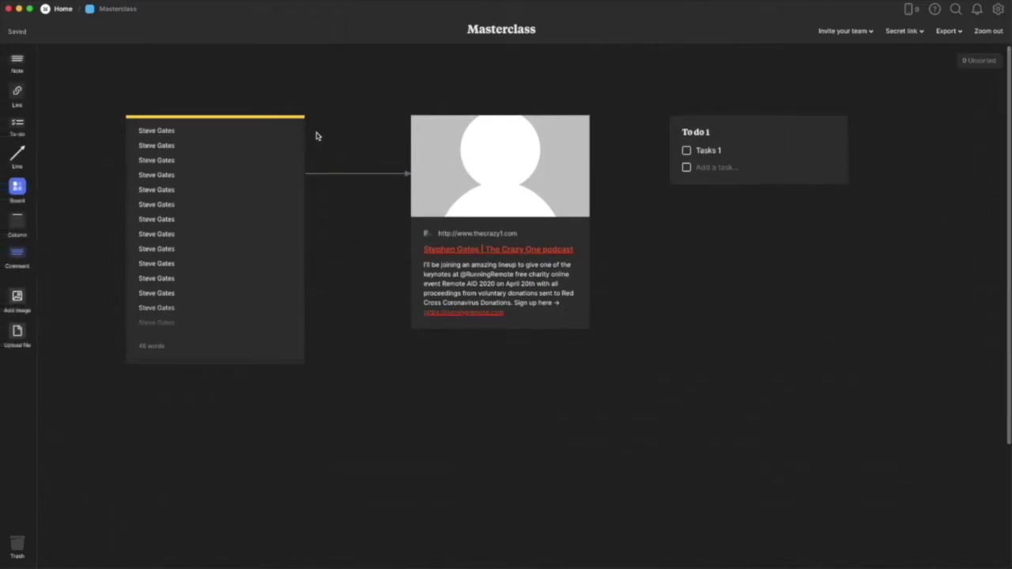
pyautogui.click(344, 173)
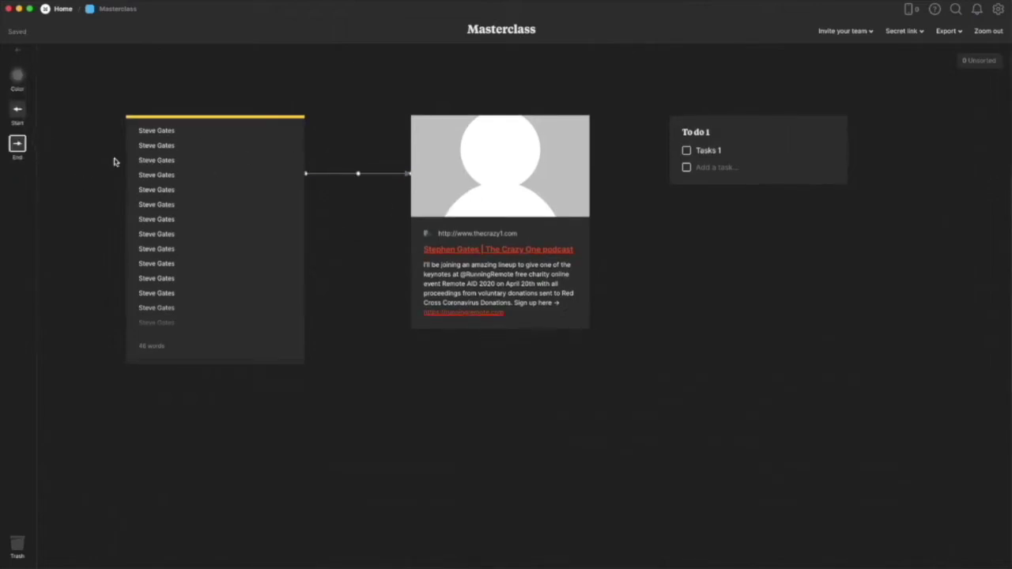
# Toggle the line's start and end arrowheads, then delete the line
pyautogui.click(19, 111)
pyautogui.click(18, 111)
pyautogui.click(345, 240)
pyautogui.click(350, 173)
pyautogui.click(17, 144)
pyautogui.click(357, 140)
pyautogui.click(360, 173)
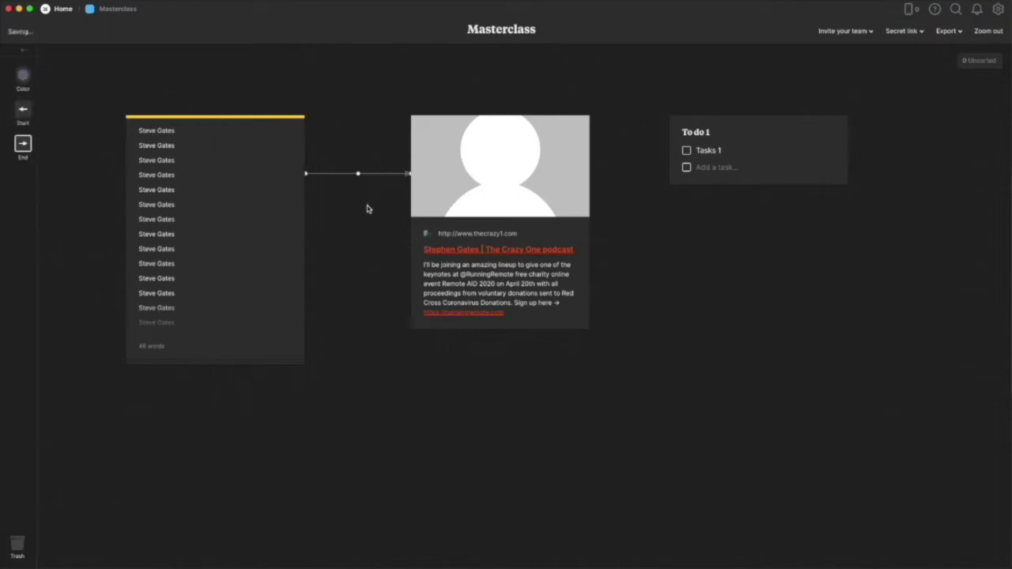
pyautogui.press('Delete')
# Move the link preview left and the to-do list beside it, then add a new column
pyautogui.moveTo(400, 132); pyautogui.dragTo(367, 127)
pyautogui.moveTo(727, 131); pyautogui.dragTo(596, 131)
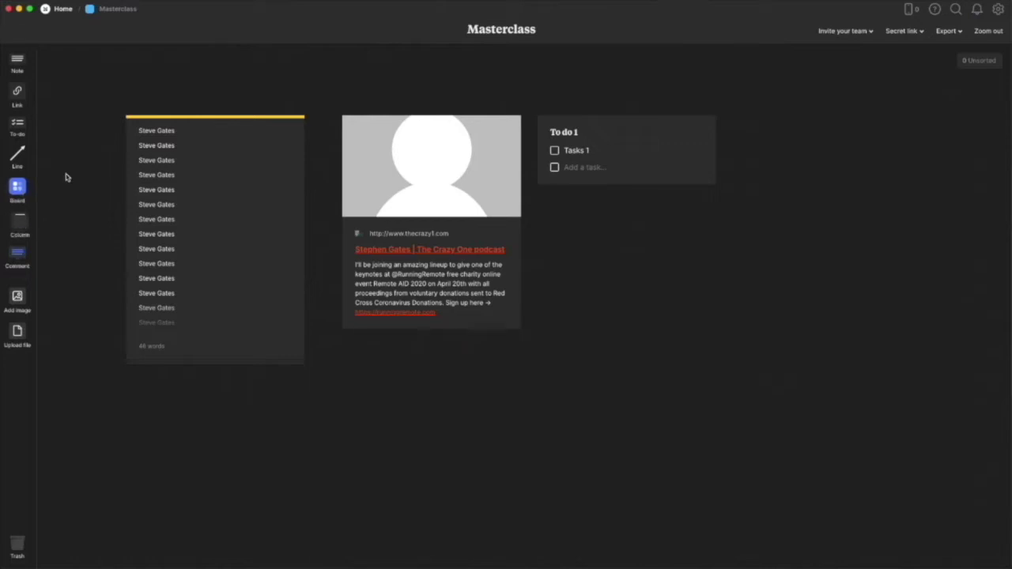
pyautogui.moveTo(100, 230); pyautogui.dragTo(644, 269)
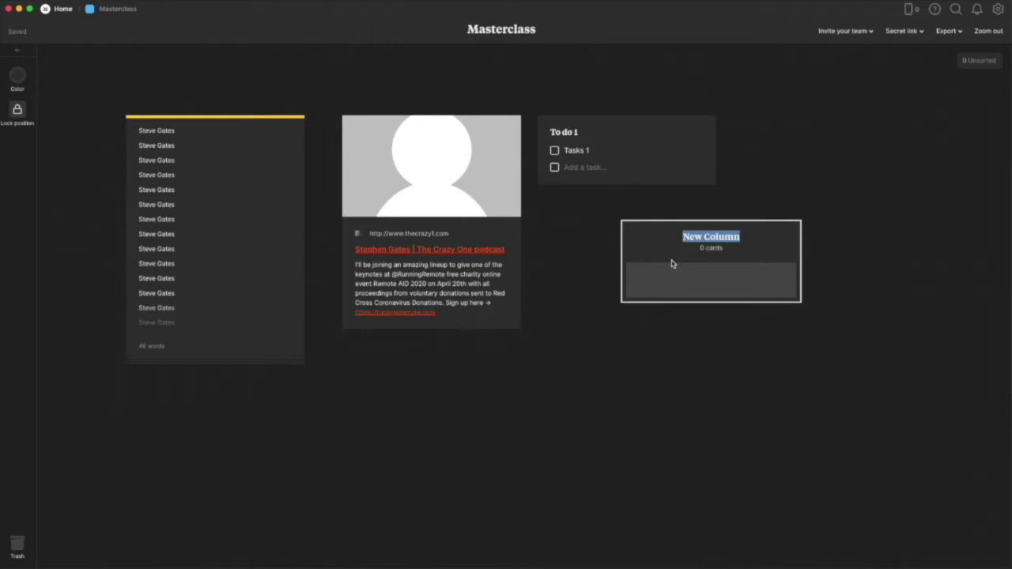
# Name the column 'Board', move the to-do list, link card and name note into it, and shift it left
pyautogui.write('oard')
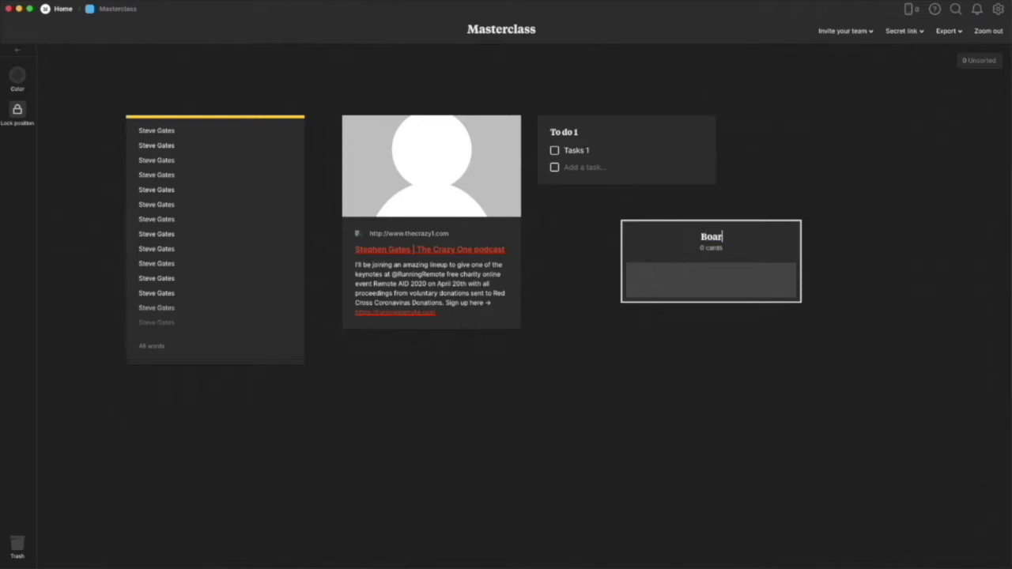
pyautogui.press('Escape')
pyautogui.moveTo(643, 132); pyautogui.dragTo(714, 282)
pyautogui.moveTo(759, 248); pyautogui.dragTo(677, 140)
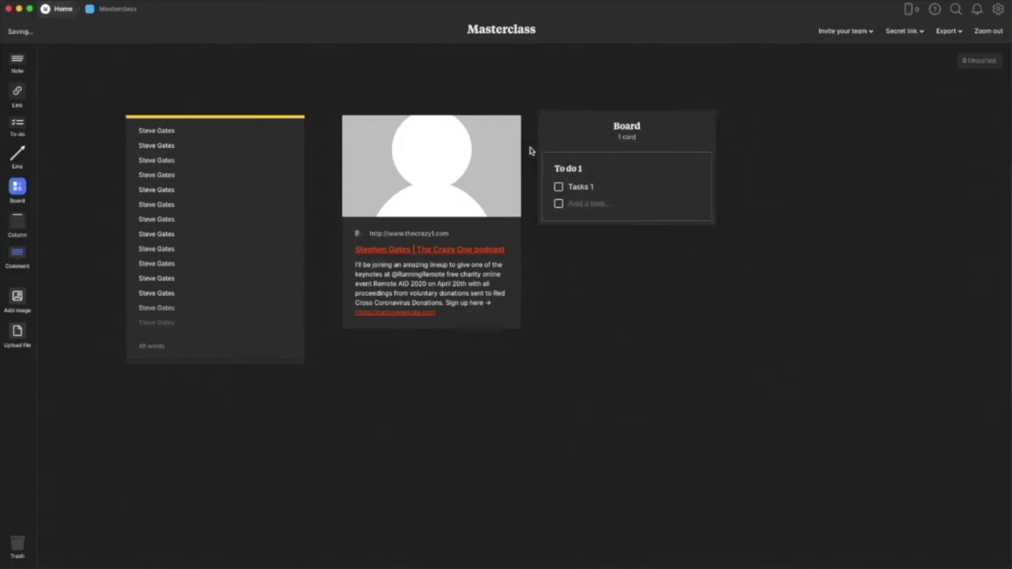
pyautogui.moveTo(503, 134); pyautogui.dragTo(660, 223)
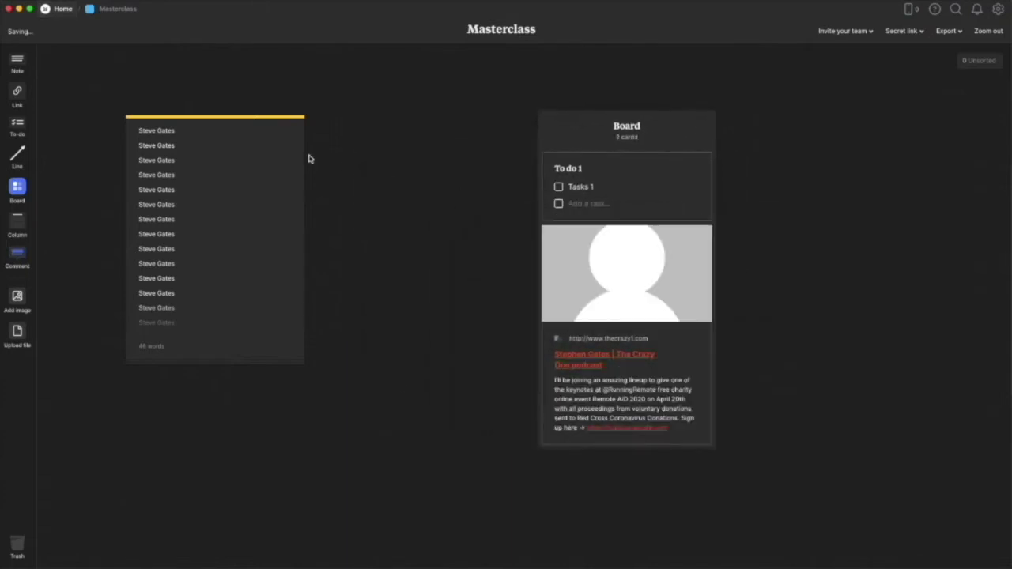
pyautogui.moveTo(279, 135); pyautogui.dragTo(680, 451)
pyautogui.moveTo(672, 129); pyautogui.dragTo(258, 87)
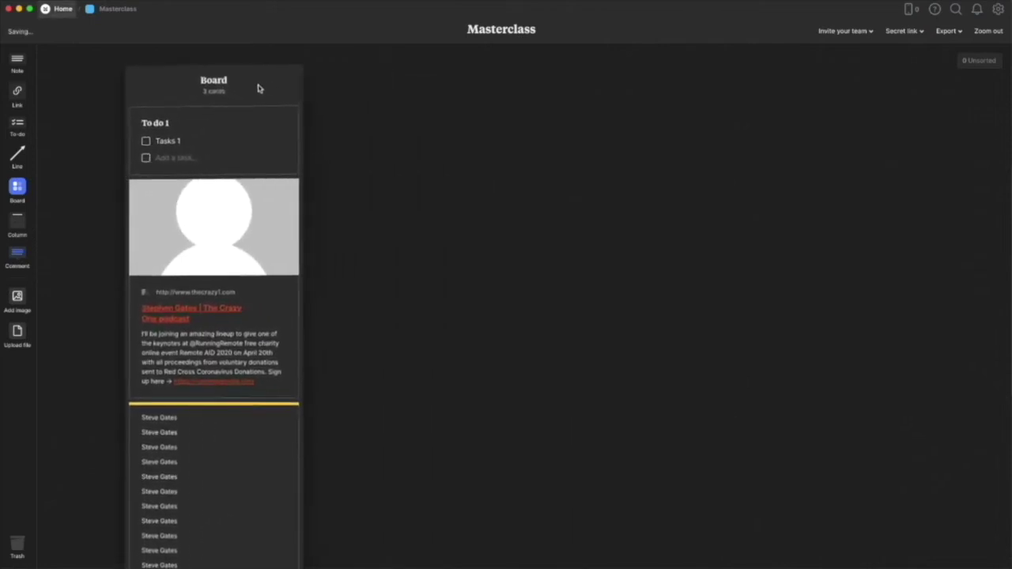
# Remove the yellow colour from the name note
pyautogui.click(253, 418)
pyautogui.click(15, 77)
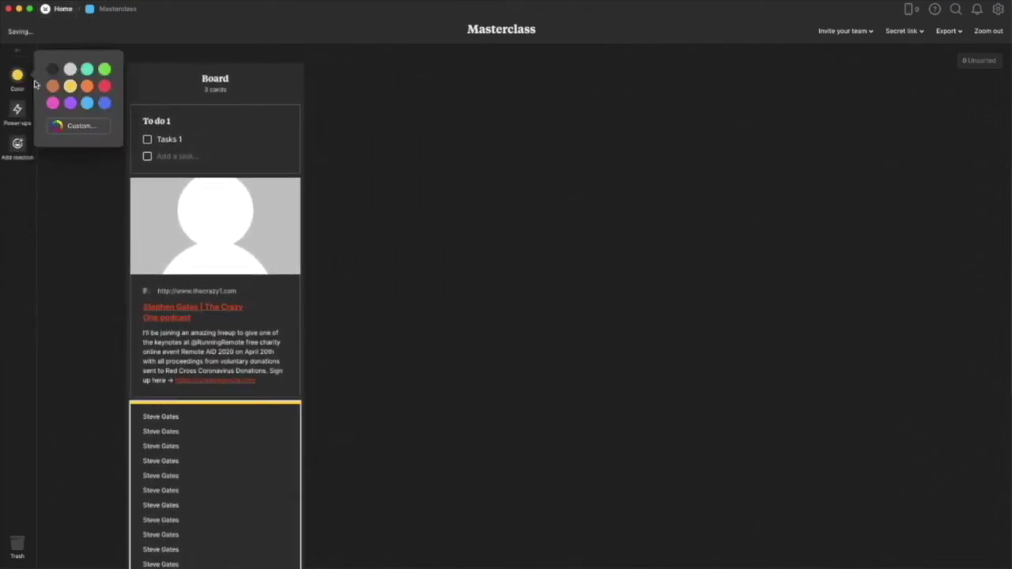
pyautogui.click(66, 87)
pyautogui.click(22, 82)
pyautogui.click(51, 72)
# Colour the Board column red and nudge it left
pyautogui.click(135, 82)
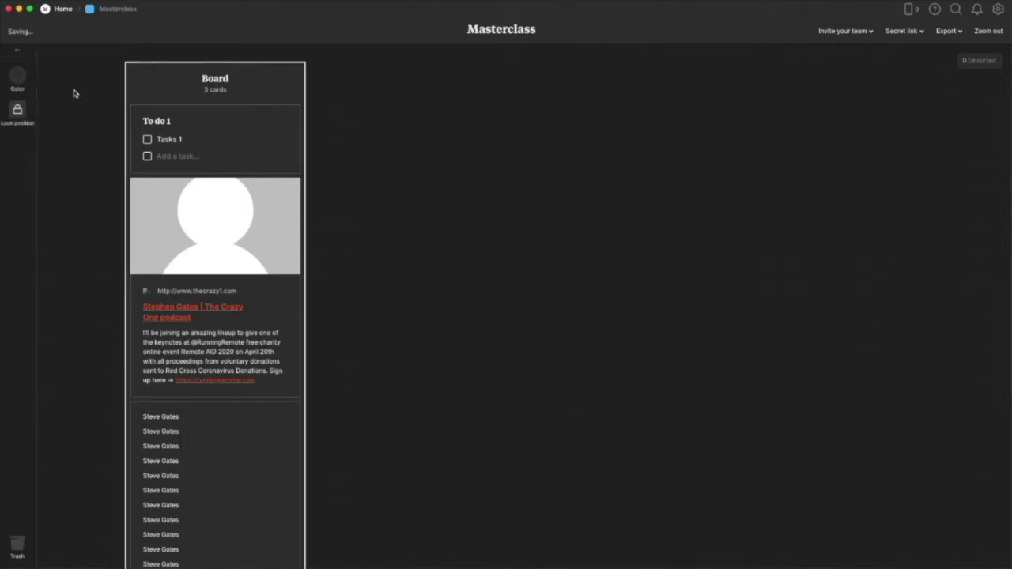
pyautogui.click(17, 79)
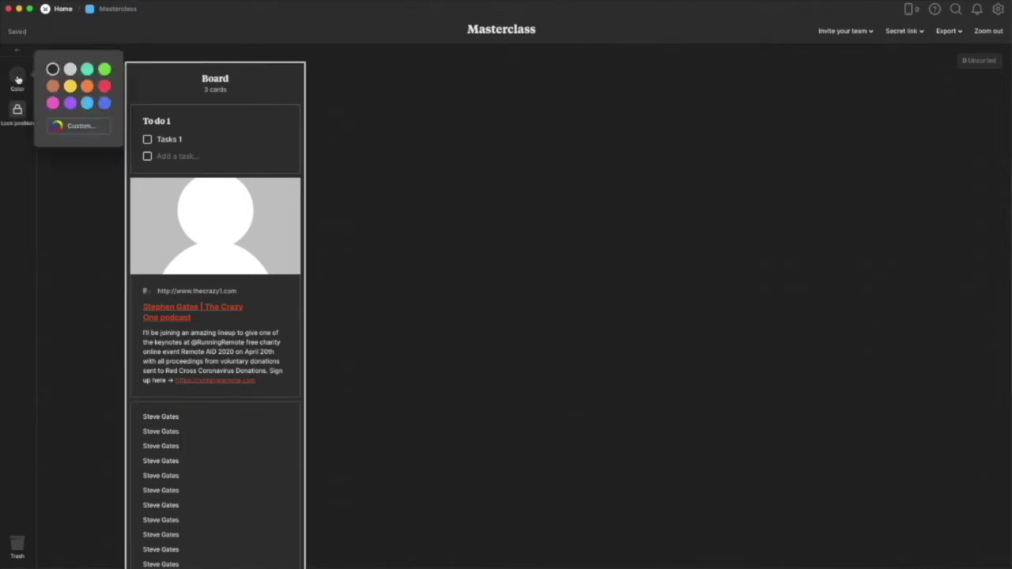
pyautogui.click(103, 89)
pyautogui.moveTo(153, 97); pyautogui.dragTo(111, 103)
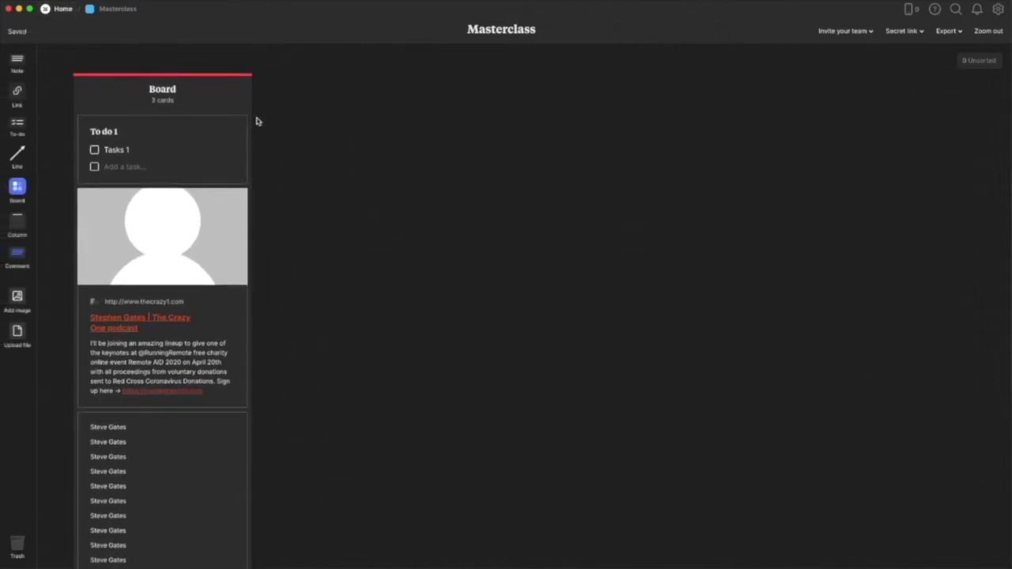
# Add two new columns beside Board, coloured yellow and green, and drop a note into the middle one
pyautogui.moveTo(18, 219); pyautogui.dragTo(283, 93)
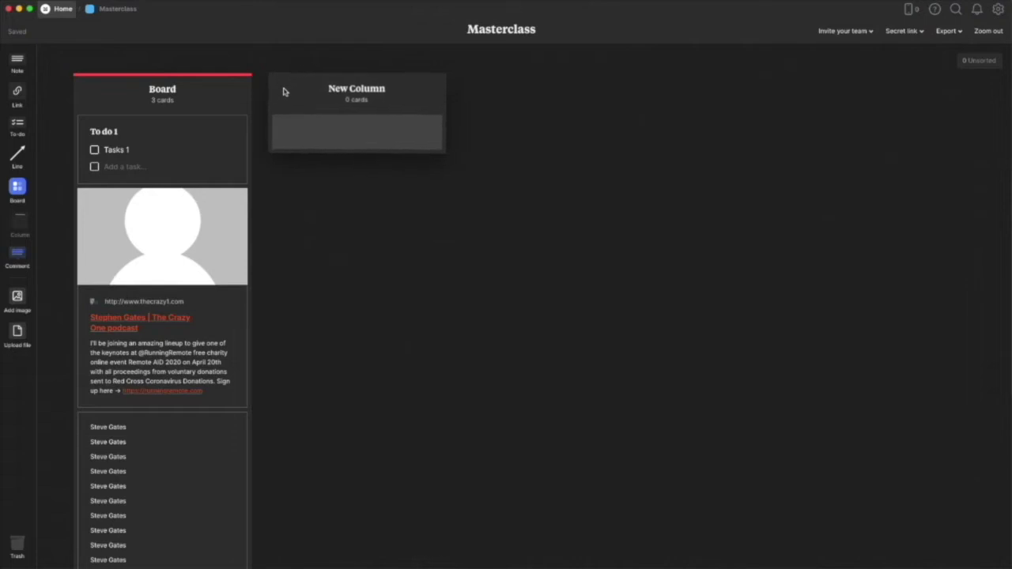
pyautogui.click(18, 86)
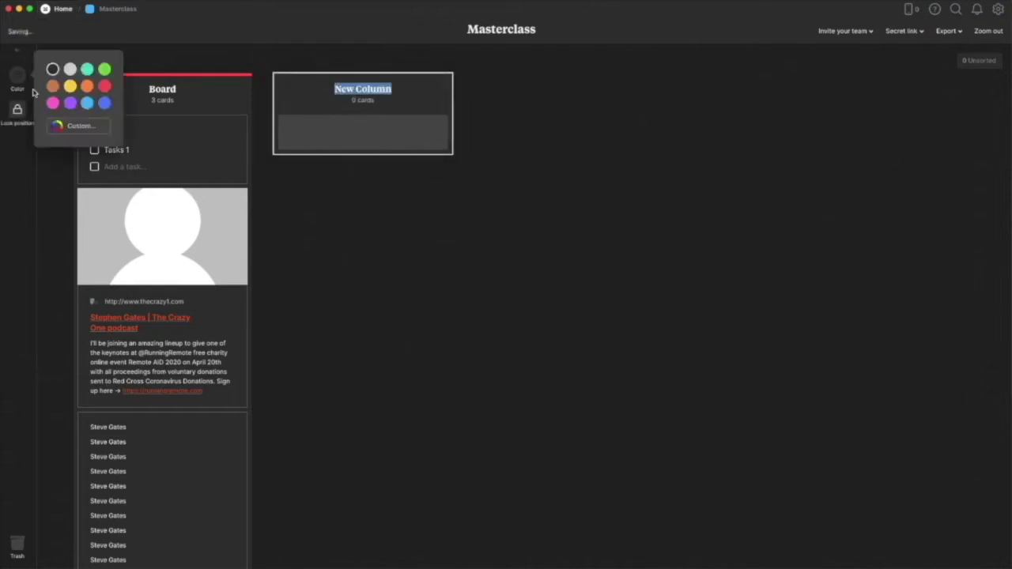
pyautogui.click(71, 86)
pyautogui.click(321, 215)
pyautogui.moveTo(18, 187); pyautogui.dragTo(488, 90)
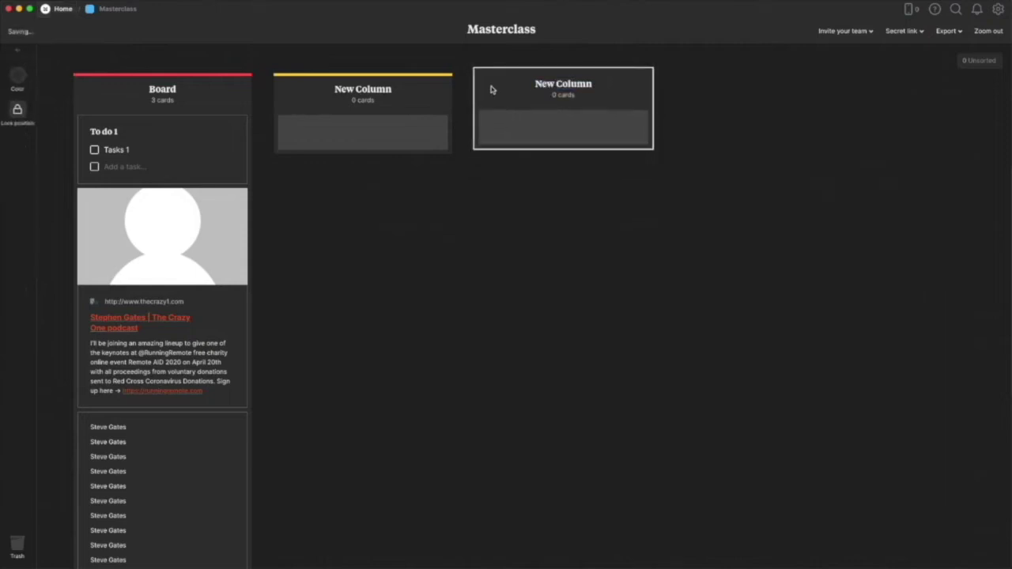
pyautogui.click(17, 80)
pyautogui.click(96, 77)
pyautogui.click(443, 249)
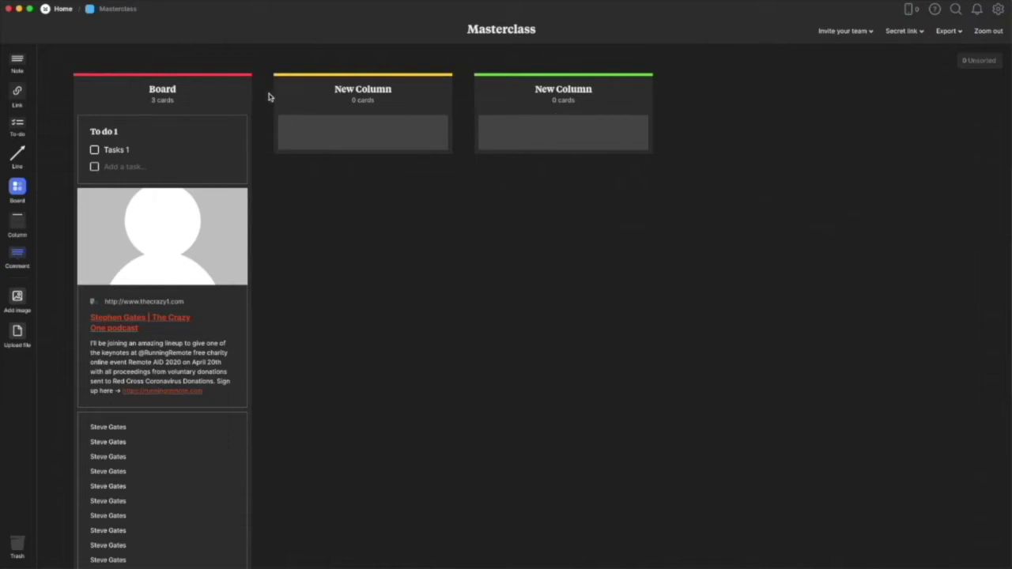
pyautogui.moveTo(25, 66); pyautogui.dragTo(303, 140)
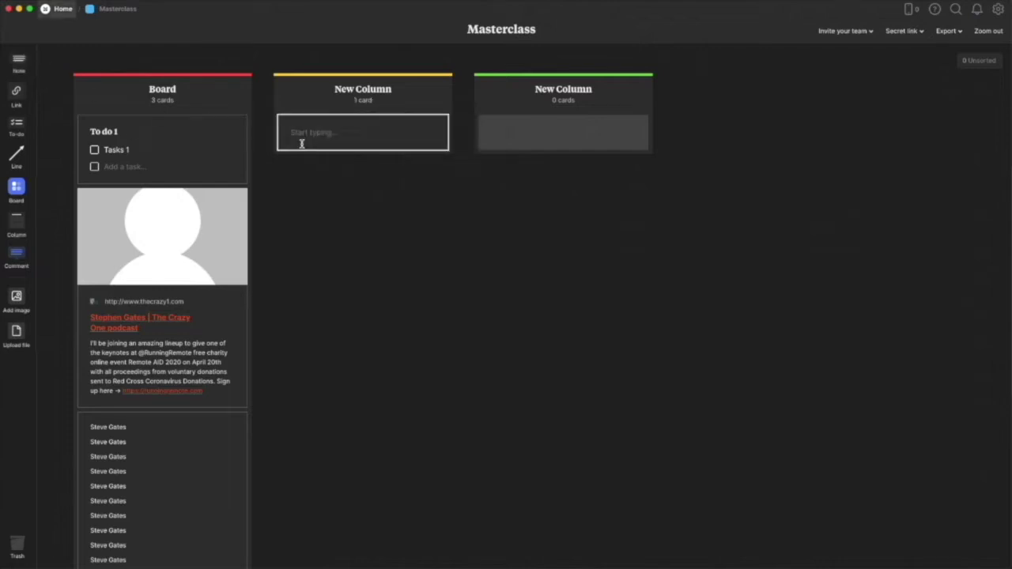
# Add three more blank notes to the middle column
pyautogui.moveTo(20, 65); pyautogui.dragTo(298, 156)
pyautogui.click(41, 61)
pyautogui.moveTo(19, 63); pyautogui.dragTo(321, 198)
pyautogui.click(61, 61)
pyautogui.moveTo(22, 63); pyautogui.dragTo(330, 262)
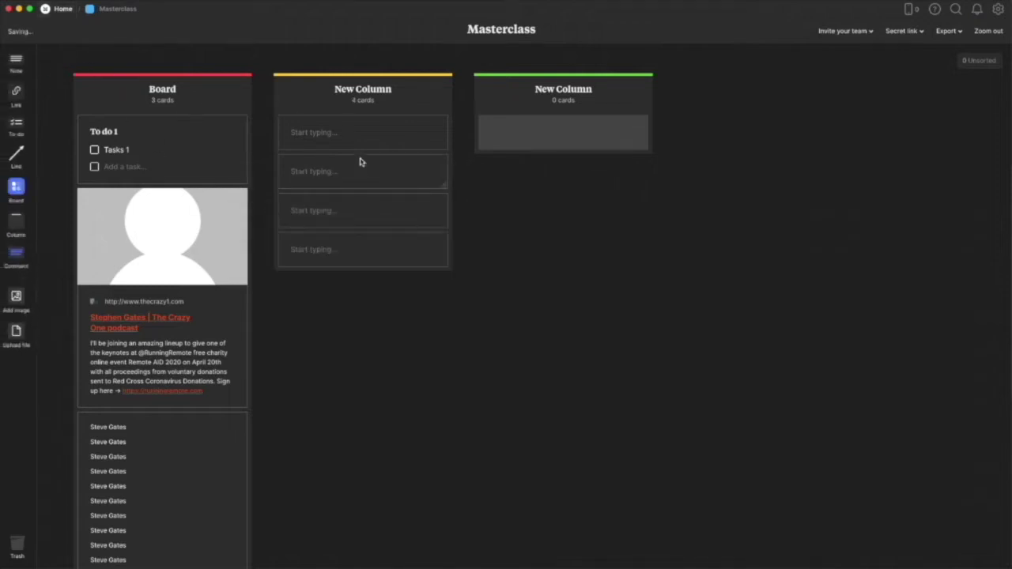
# Move one note to the green column, reorder green before yellow, and add a new board below
pyautogui.moveTo(352, 161); pyautogui.dragTo(553, 138)
pyautogui.moveTo(438, 102); pyautogui.dragTo(783, 98)
pyautogui.moveTo(507, 89); pyautogui.dragTo(293, 93)
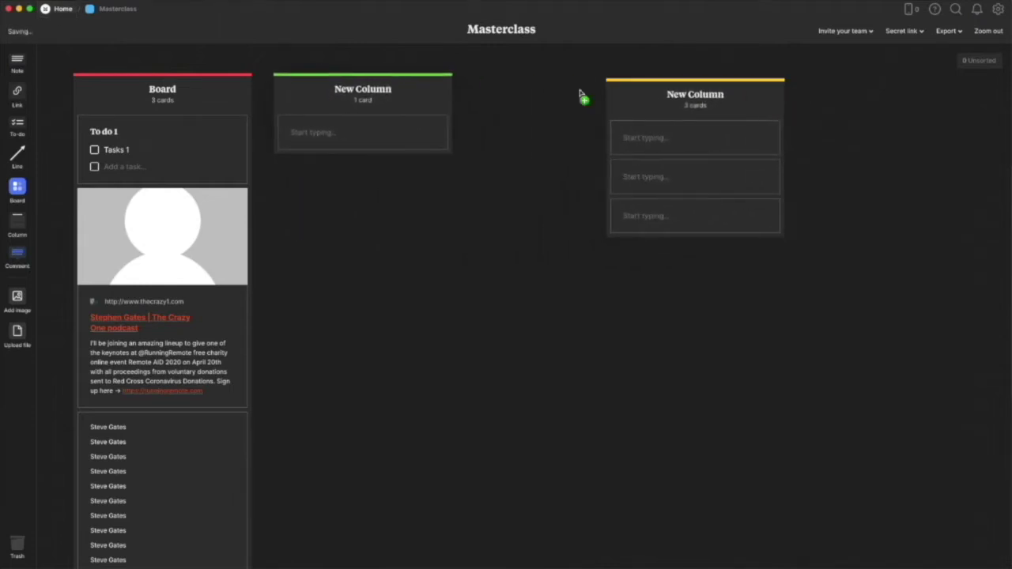
pyautogui.moveTo(580, 93); pyautogui.dragTo(506, 90)
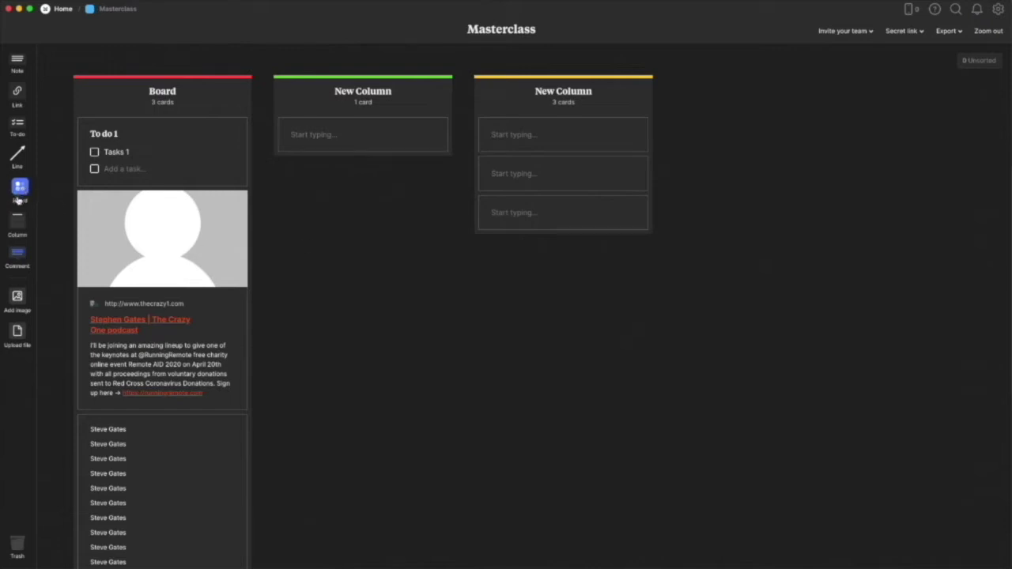
pyautogui.moveTo(20, 189); pyautogui.dragTo(566, 301)
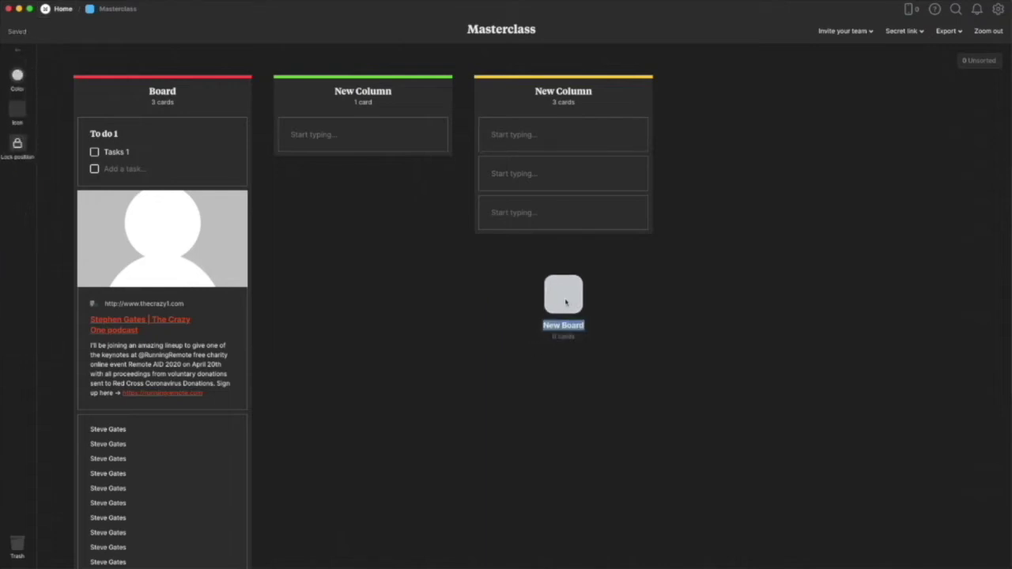
# Name the new board 'Class' and select it
pyautogui.write('Class')
pyautogui.press('Return')
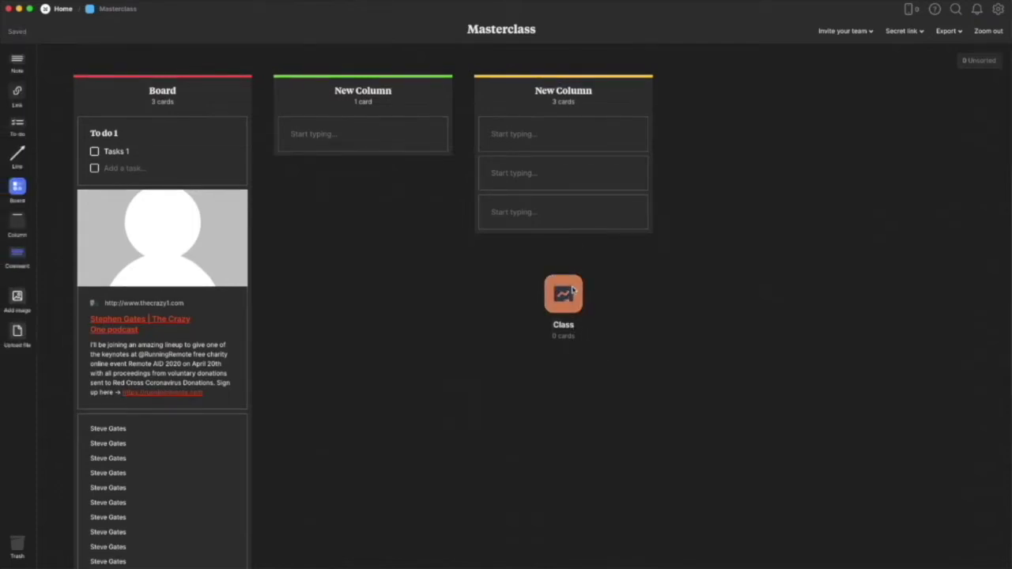
pyautogui.scroll(-1, 574, 287)
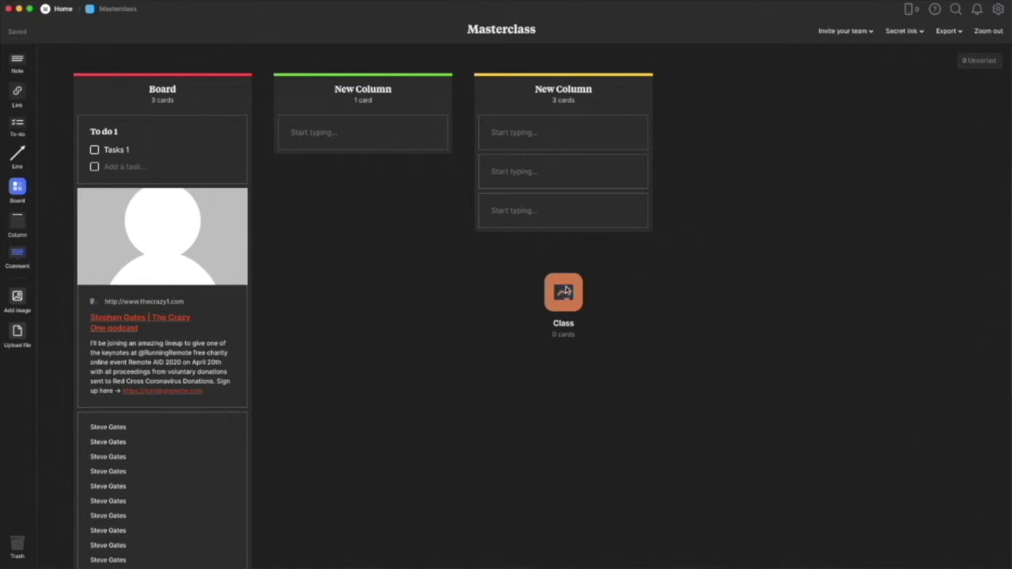
pyautogui.scroll(-2, 567, 289)
pyautogui.click(565, 288)
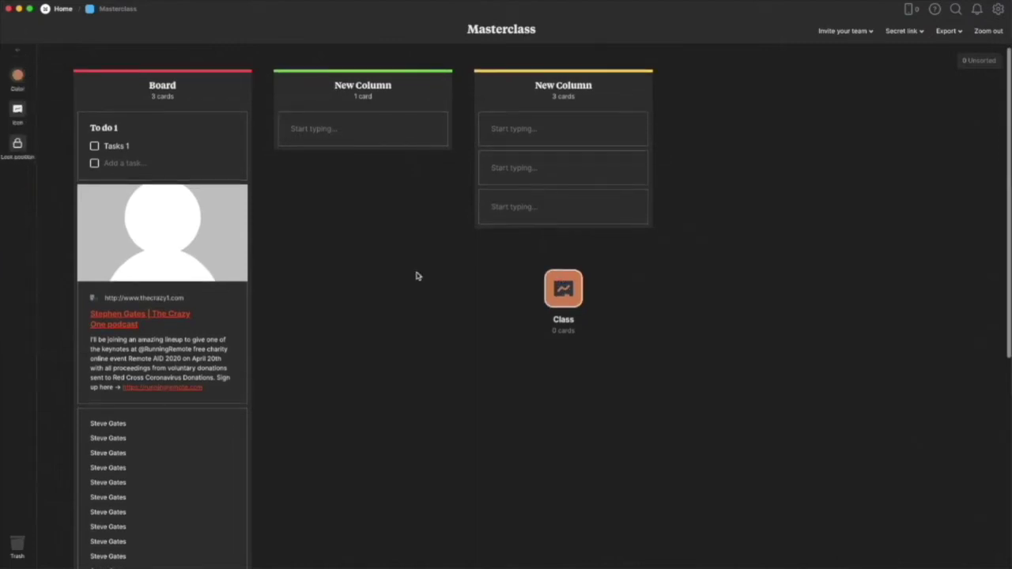
# Colour the Class board yellow and swap its chart icon for the teacher icon found by searching 'class' and 'teach'
pyautogui.click(18, 76)
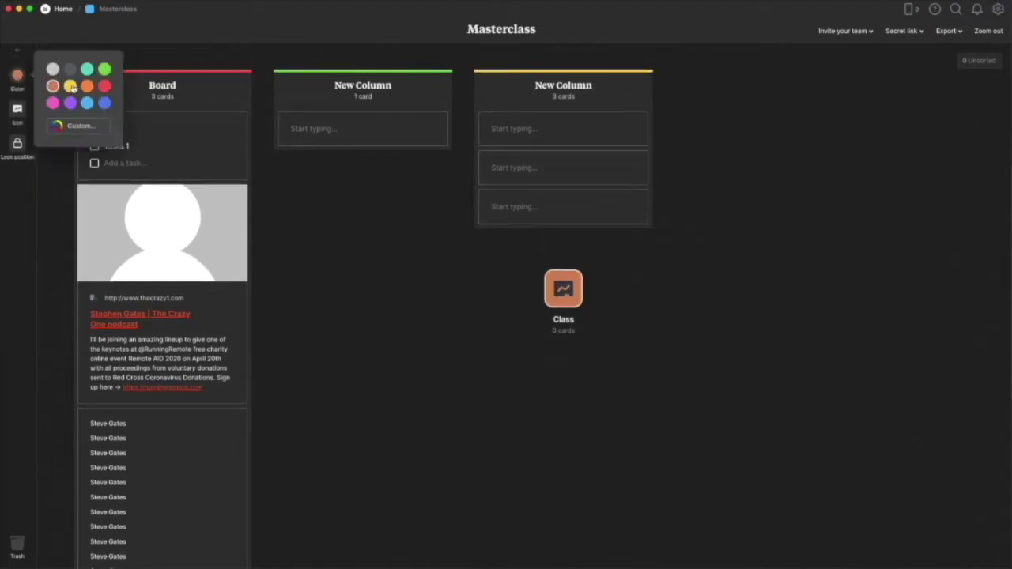
pyautogui.click(71, 86)
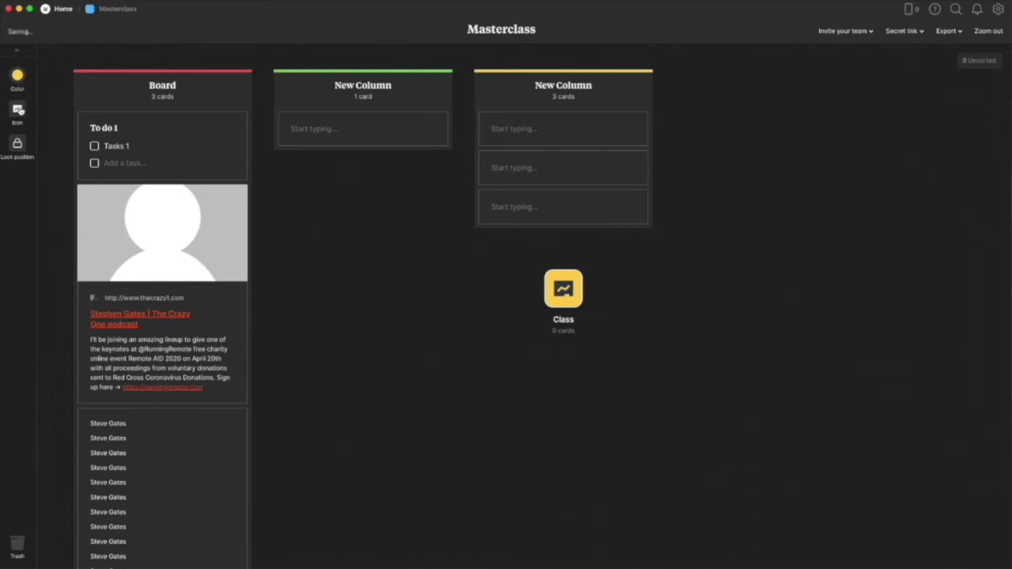
pyautogui.click(18, 111)
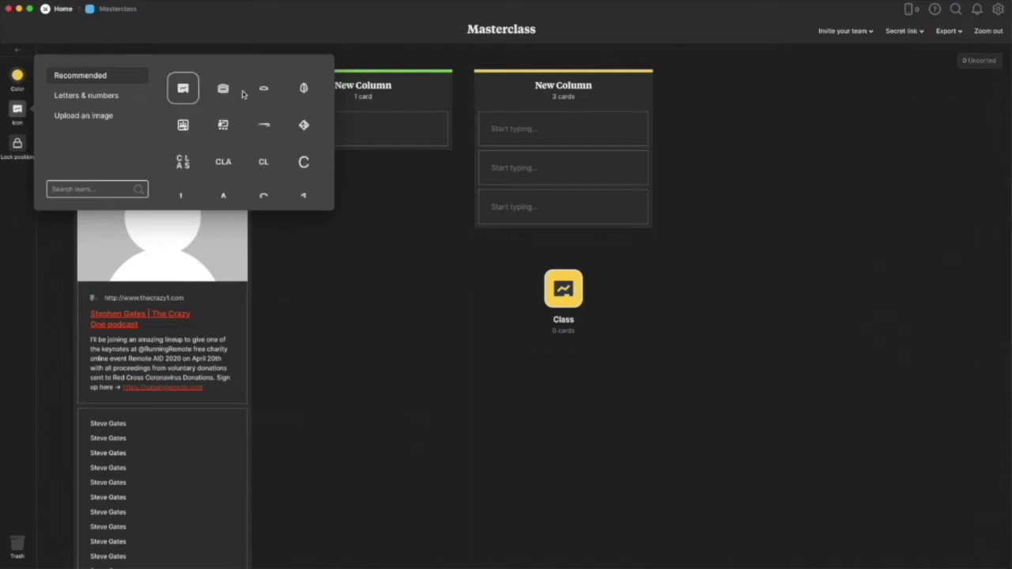
pyautogui.scroll(-2, 277, 134)
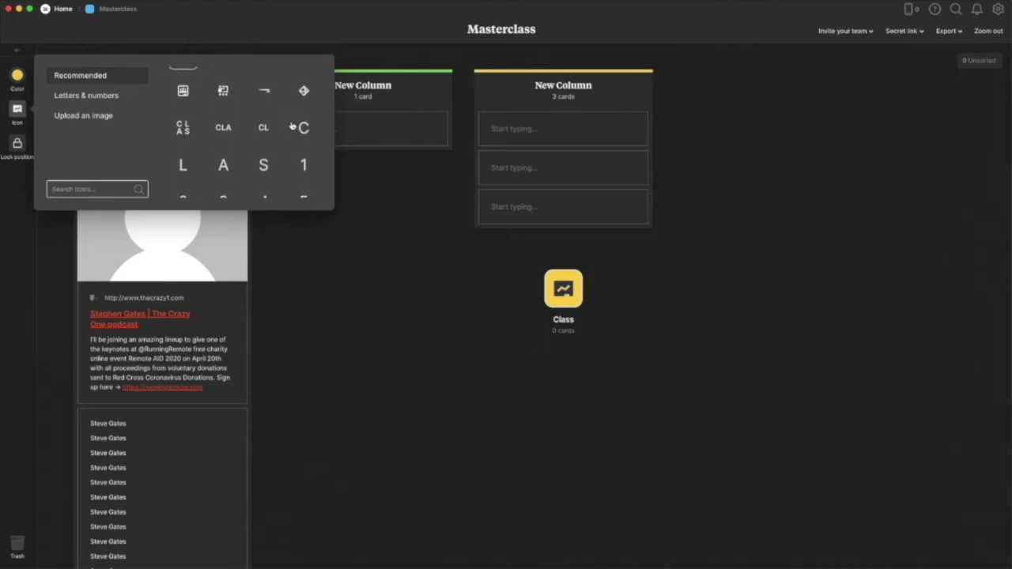
pyautogui.scroll(-2, 269, 149)
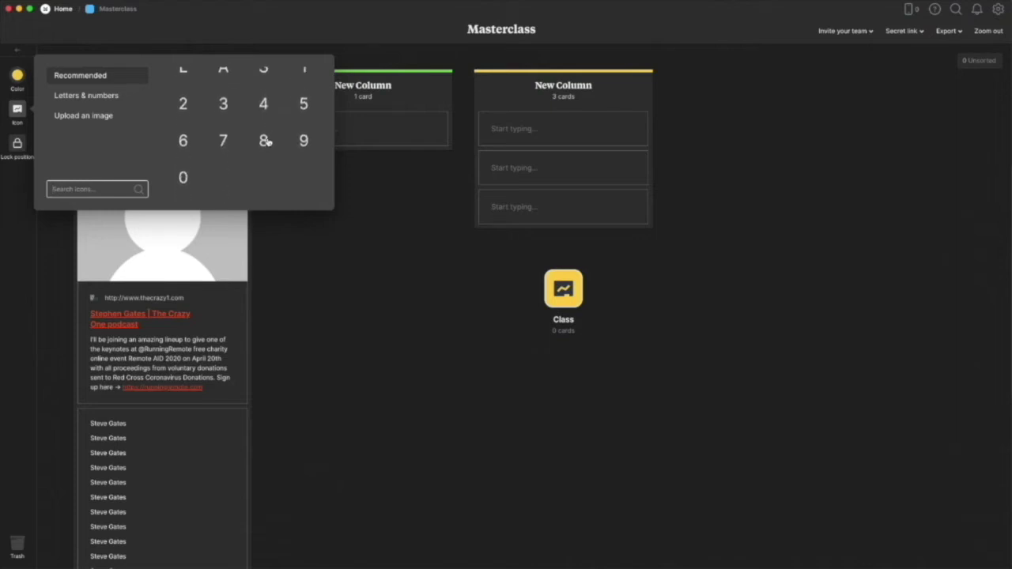
pyautogui.click(143, 188)
pyautogui.write('class')
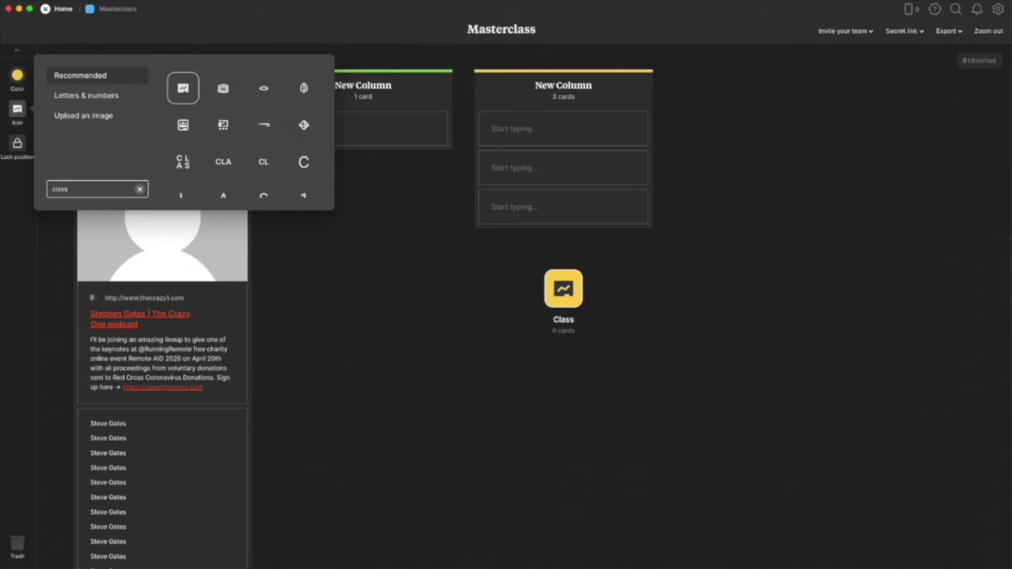
pyautogui.press('Return')
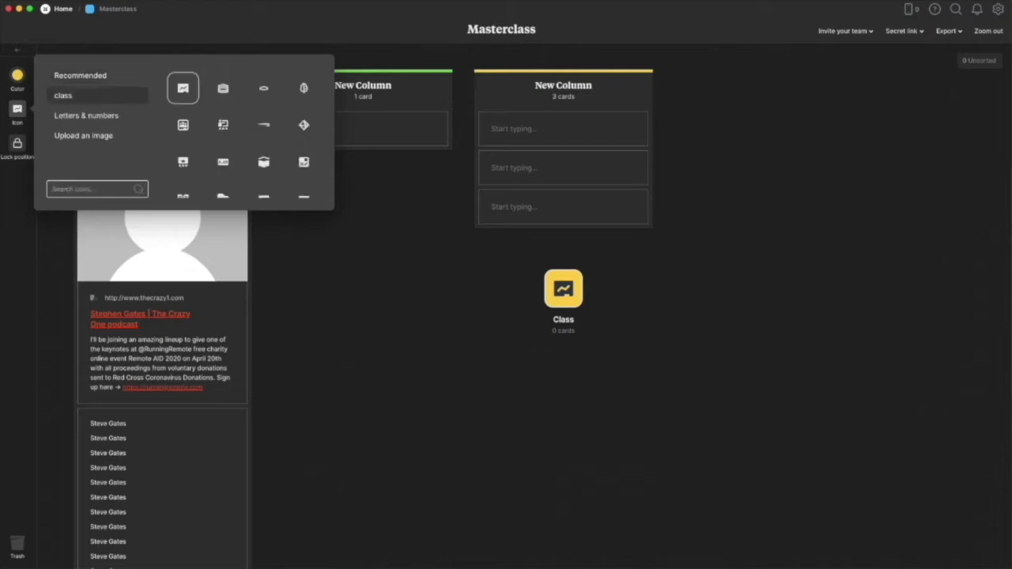
pyautogui.scroll(-1, 180, 163)
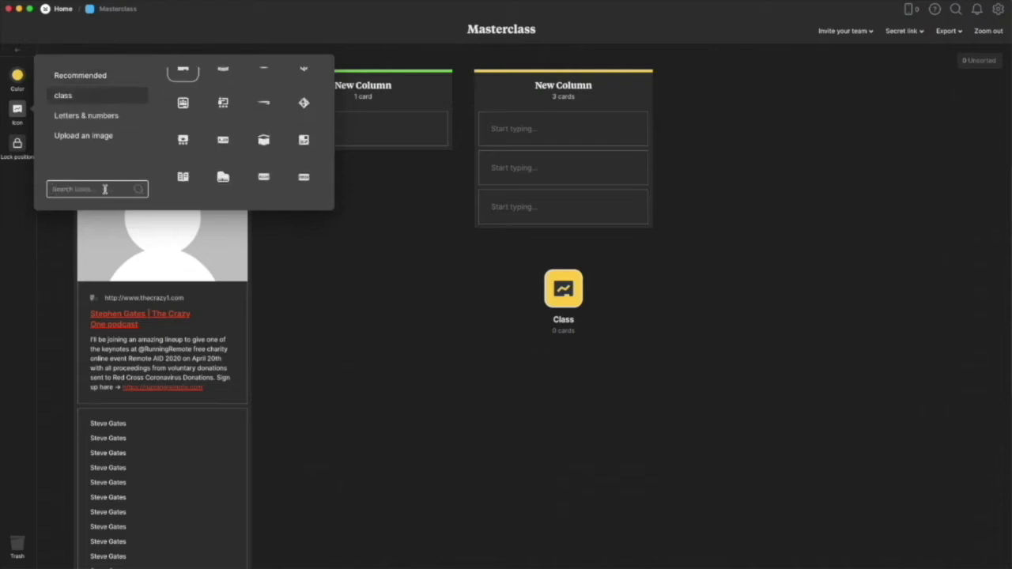
pyautogui.write('st')
pyautogui.press('Return')
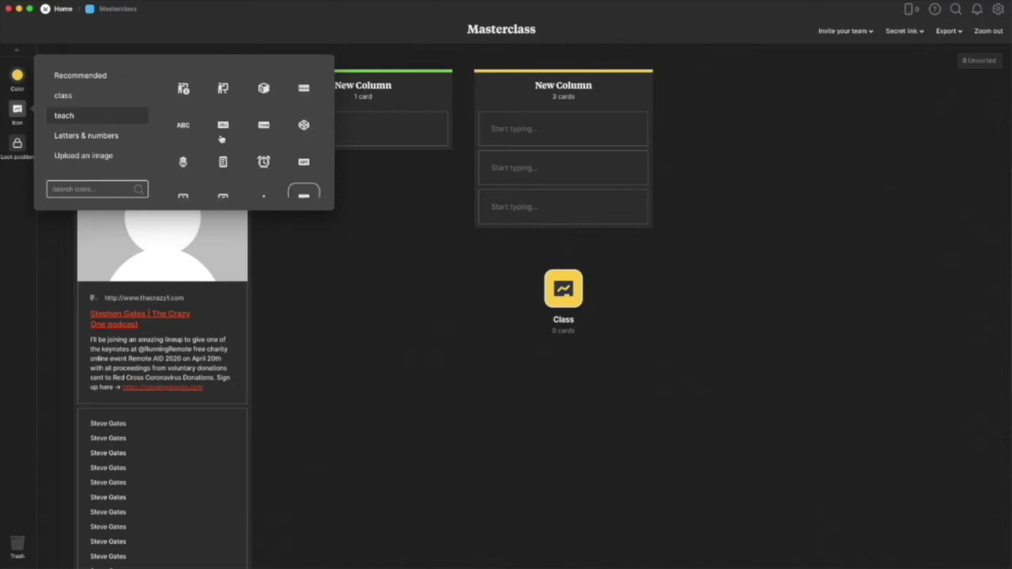
pyautogui.click(224, 90)
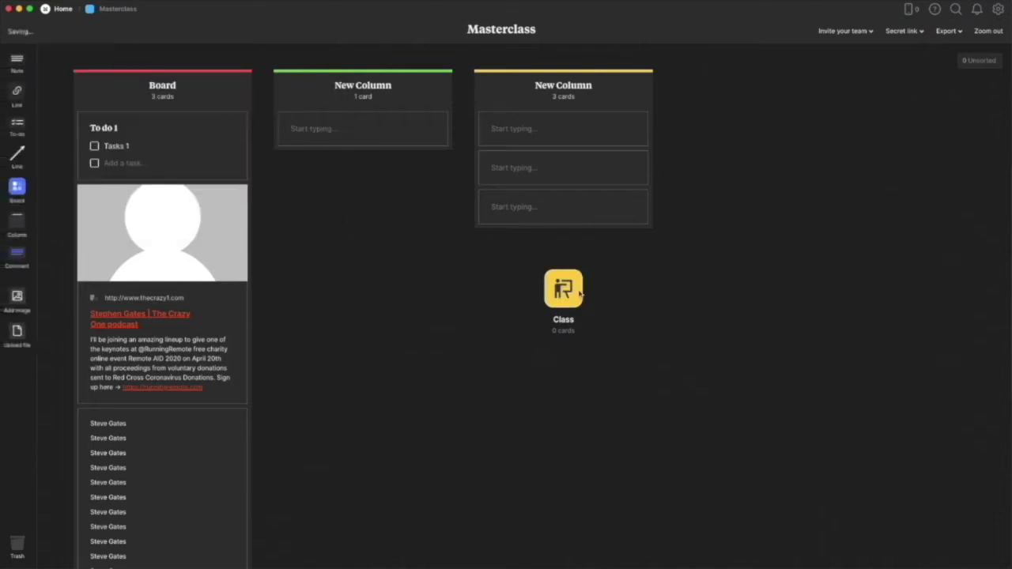
# Shift the Class board left, move the Board column and both New Columns into it, and open it
pyautogui.moveTo(574, 289); pyautogui.dragTo(522, 294)
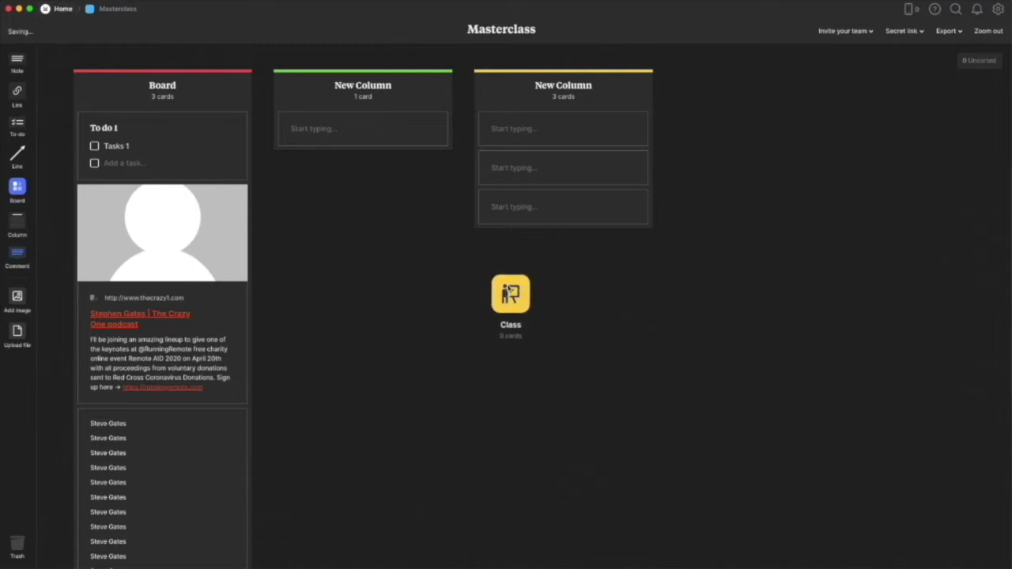
pyautogui.moveTo(143, 53); pyautogui.dragTo(569, 116)
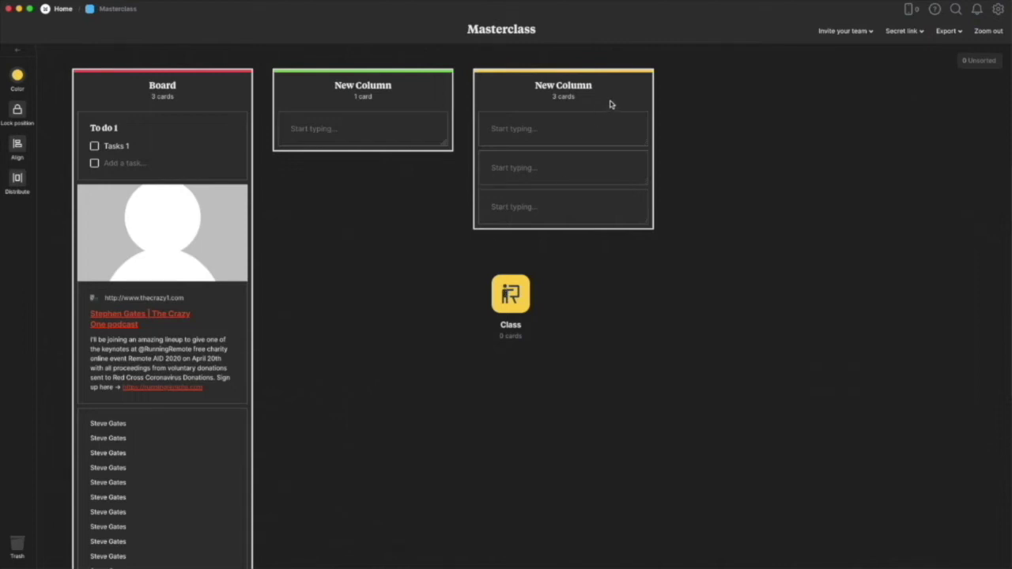
pyautogui.moveTo(610, 104); pyautogui.dragTo(89, 92)
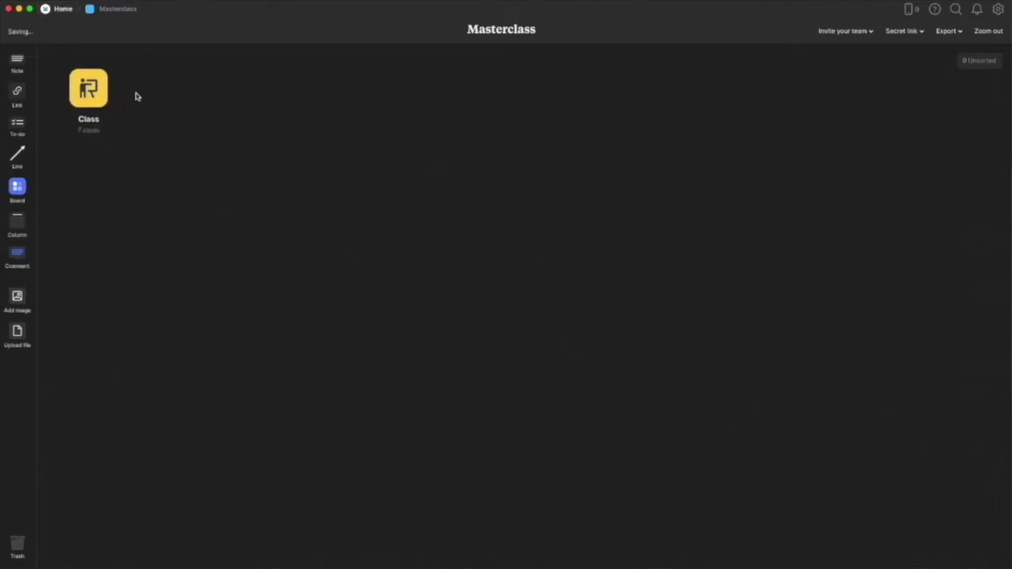
pyautogui.click(88, 90)
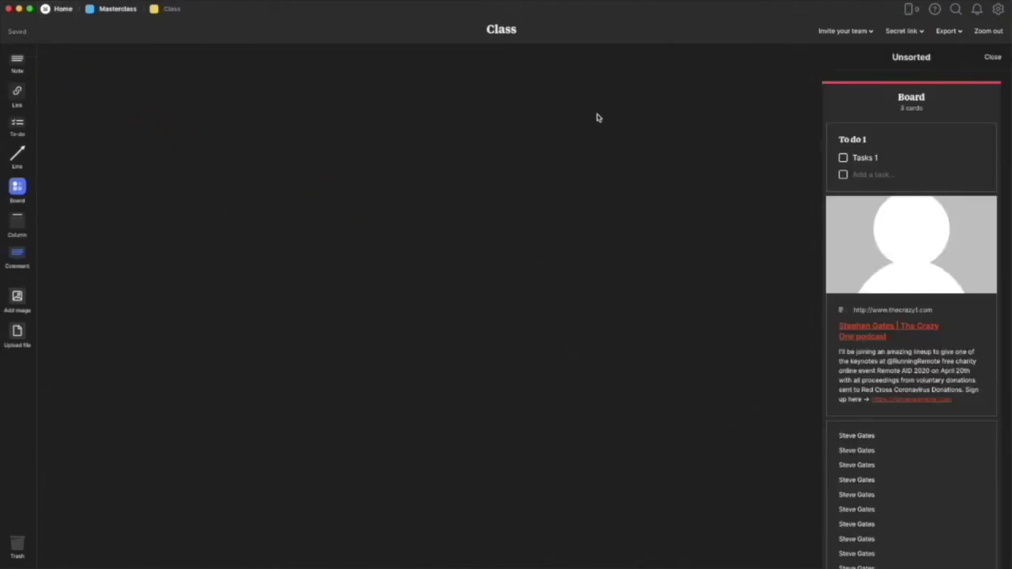
# Lay out the Board column, green New Column and yellow New Column on the Class canvas, then go back to Masterclass
pyautogui.moveTo(861, 93); pyautogui.dragTo(113, 90)
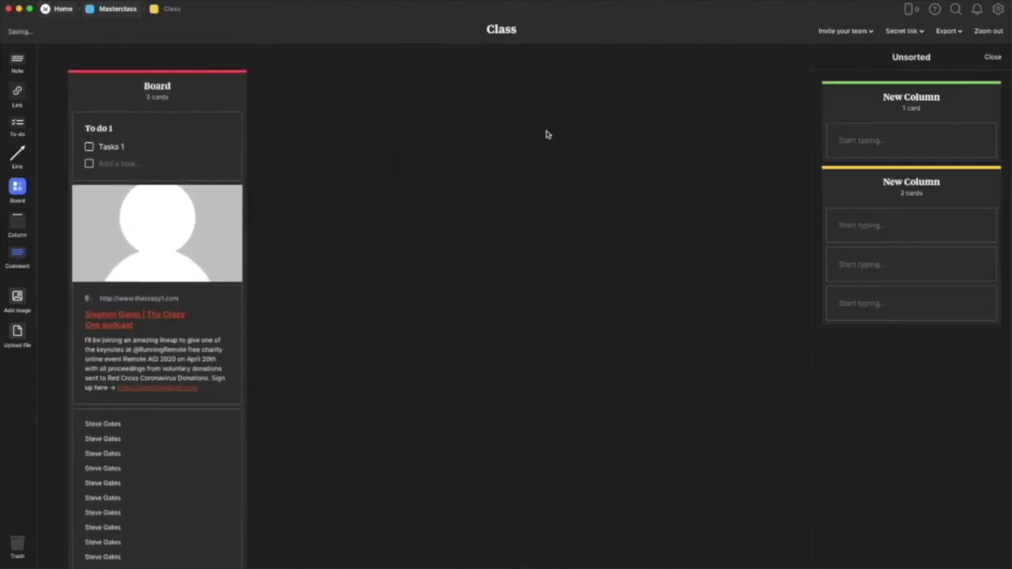
pyautogui.moveTo(836, 108); pyautogui.dragTo(293, 95)
pyautogui.moveTo(879, 106); pyautogui.dragTo(466, 98)
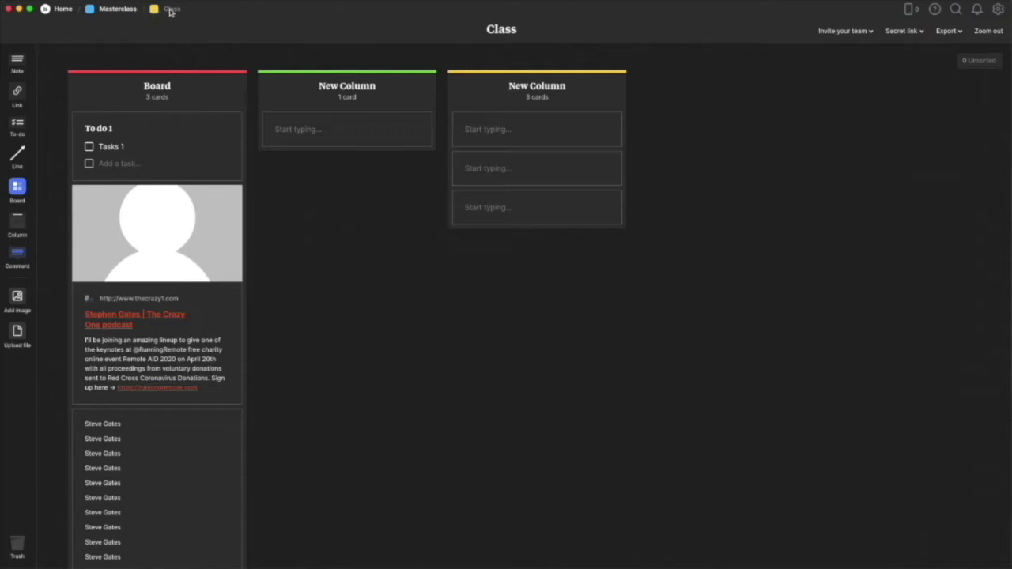
pyautogui.click(115, 11)
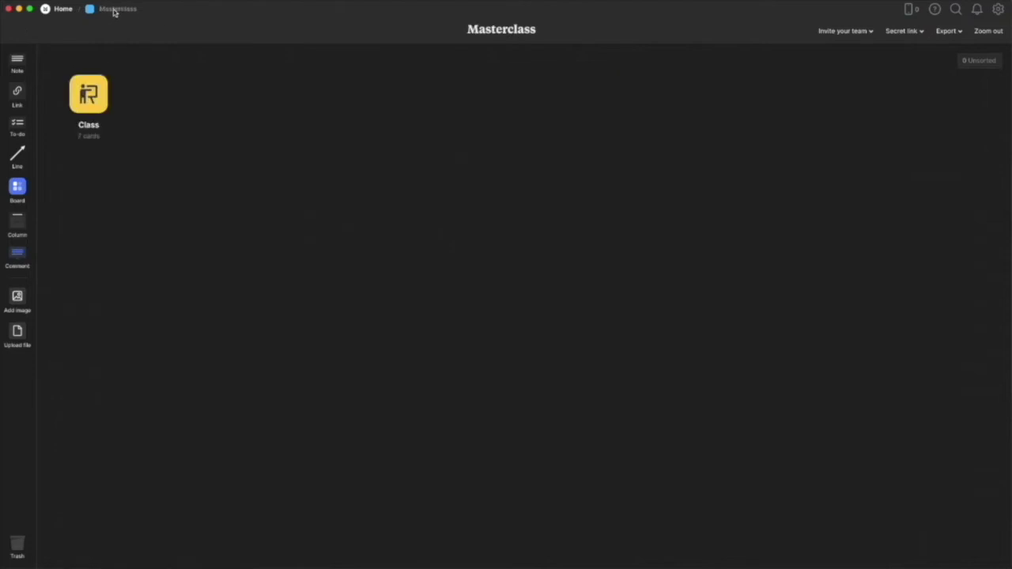
pyautogui.click(87, 96)
# On the Masterclass board, add a new board named 'Class 2' lined up beside Class
pyautogui.click(115, 10)
pyautogui.moveTo(17, 187); pyautogui.dragTo(149, 102)
pyautogui.write('Cla')
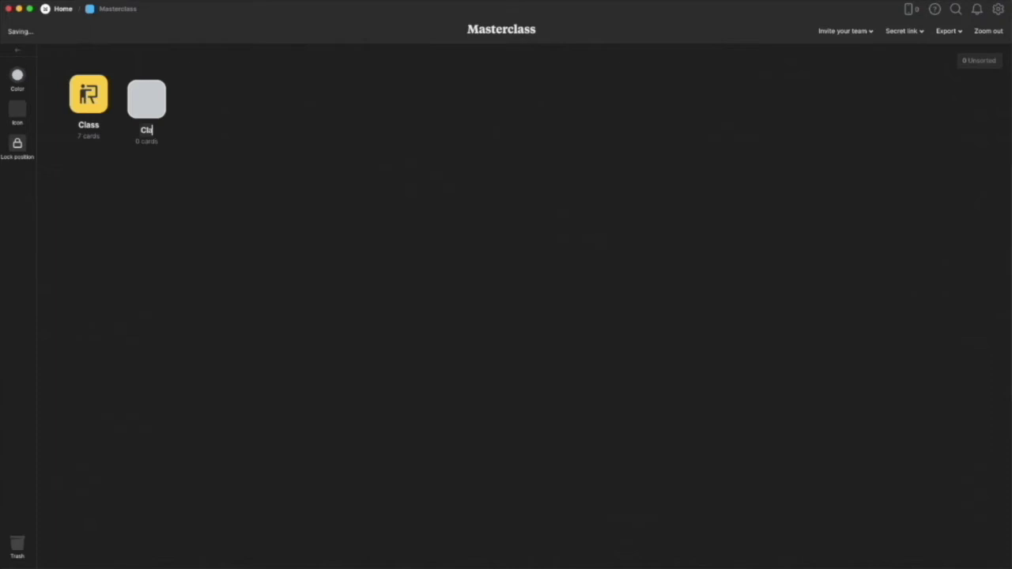
pyautogui.write('ss 2')
pyautogui.press('Return')
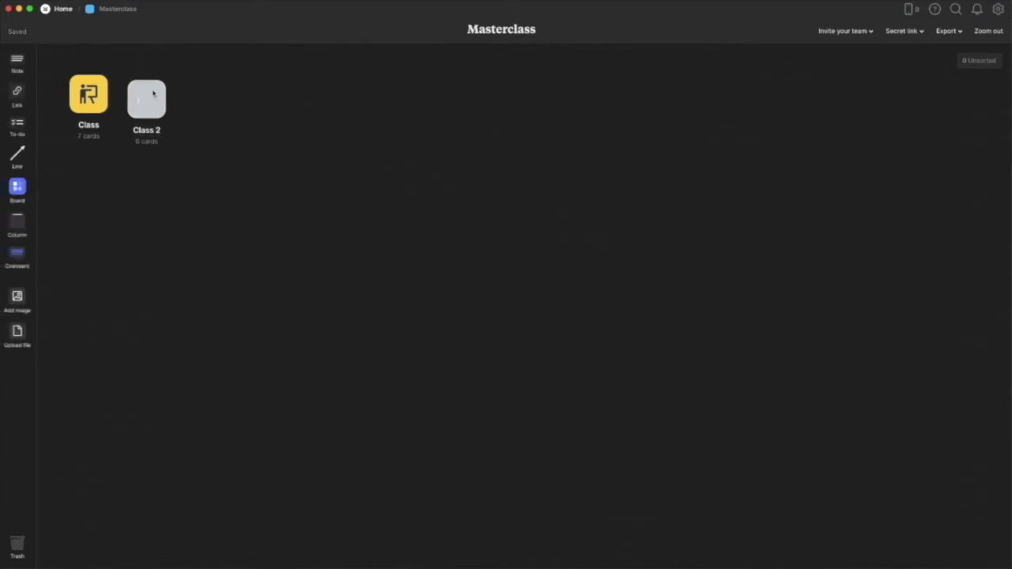
pyautogui.moveTo(150, 99); pyautogui.dragTo(143, 96)
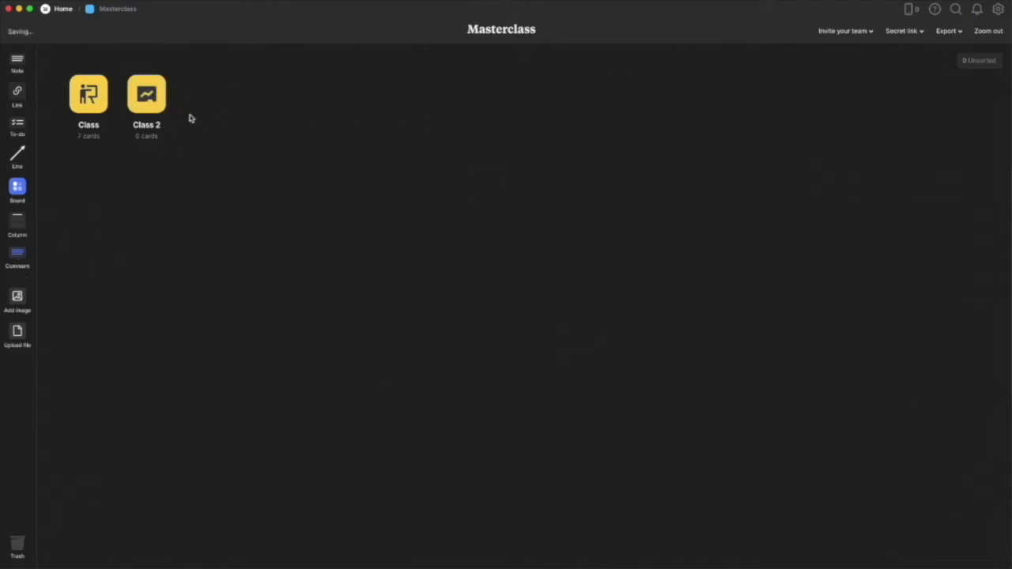
# Put the Class and Class 2 boards into a new column titled 'Classes'
pyautogui.moveTo(18, 220); pyautogui.dragTo(256, 82)
pyautogui.moveTo(89, 93); pyautogui.dragTo(273, 124)
pyautogui.moveTo(146, 93); pyautogui.dragTo(300, 158)
pyautogui.moveTo(277, 93); pyautogui.dragTo(121, 90)
pyautogui.click(162, 76)
pyautogui.click(162, 76)
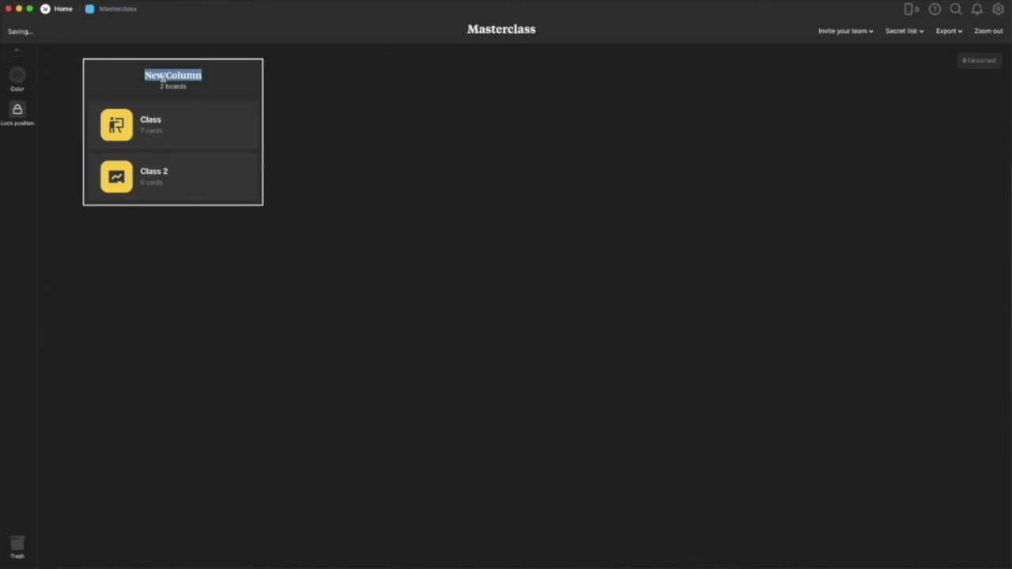
pyautogui.write('Classes')
pyautogui.press('Return')
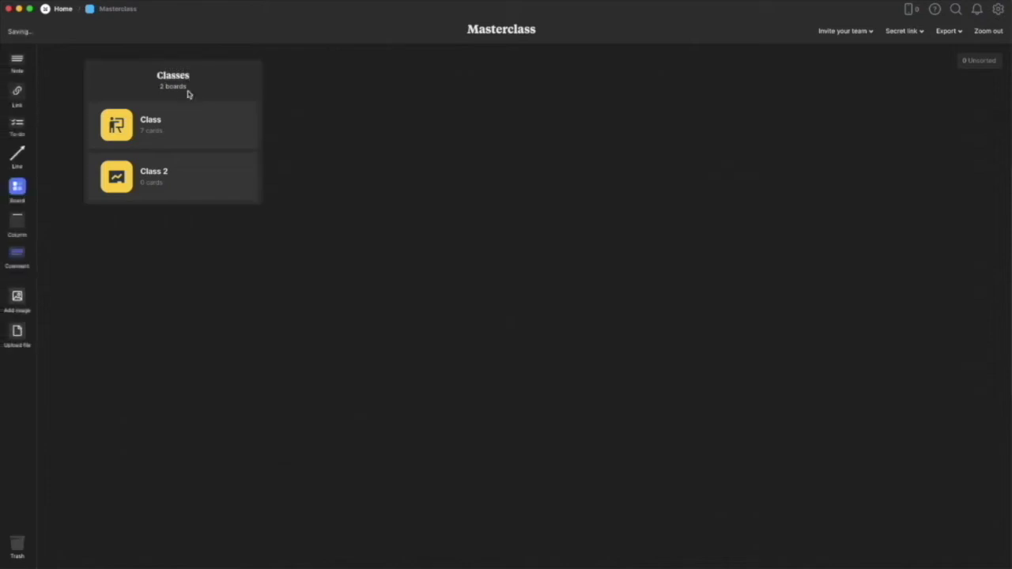
pyautogui.moveTo(237, 79); pyautogui.dragTo(233, 90)
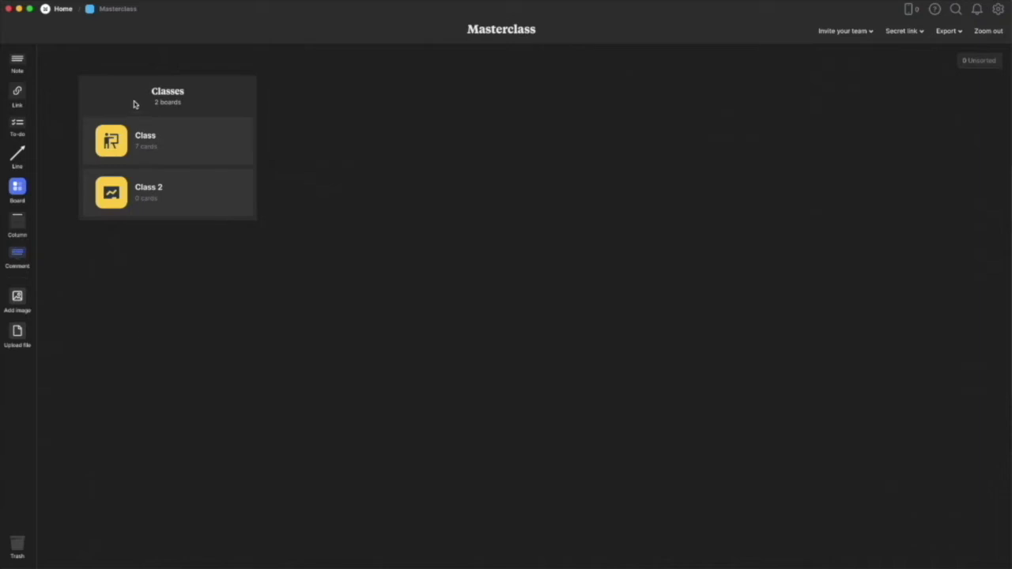
# Delete the Classes column from the Masterclass board
pyautogui.click(233, 99)
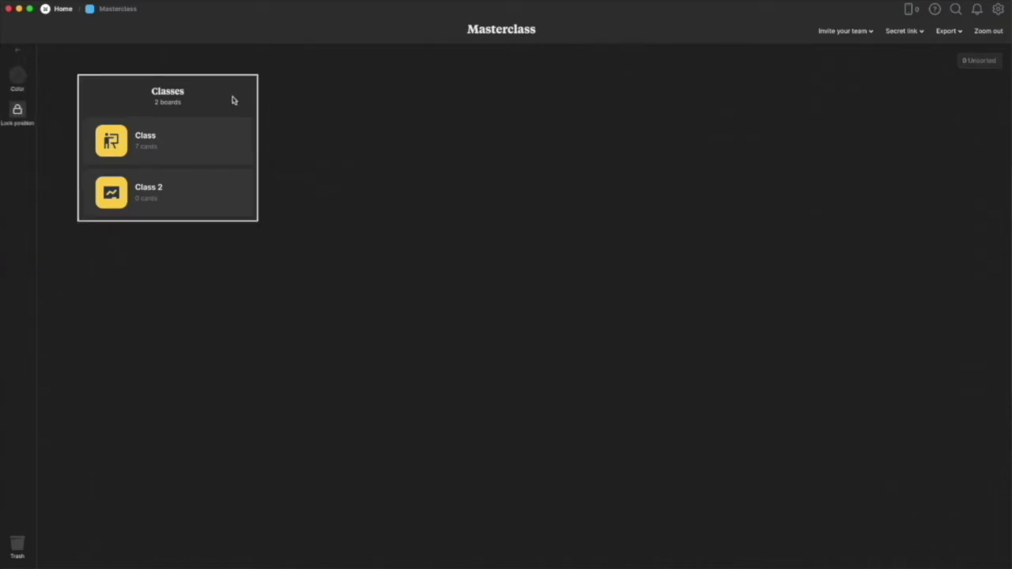
pyautogui.press('Delete')
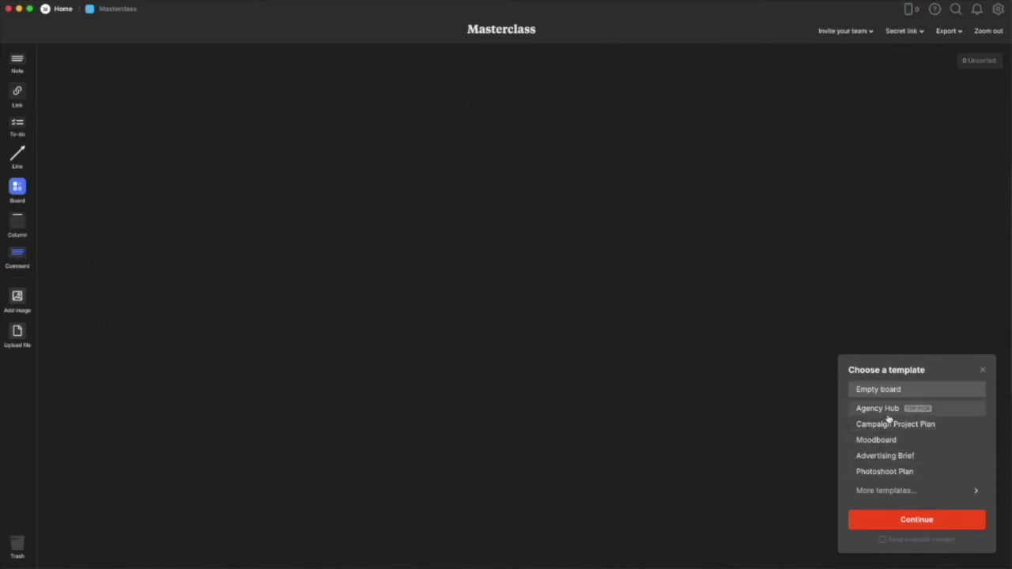
# Preview the Moodboard and Advertising Brief templates, scrolling around the Advertising Brief preview
pyautogui.click(878, 441)
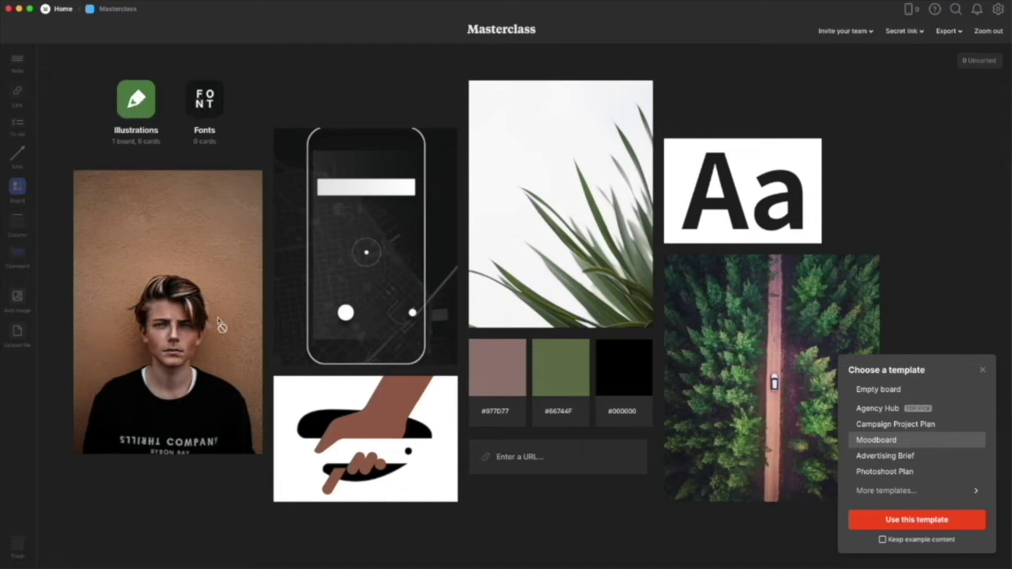
pyautogui.click(878, 458)
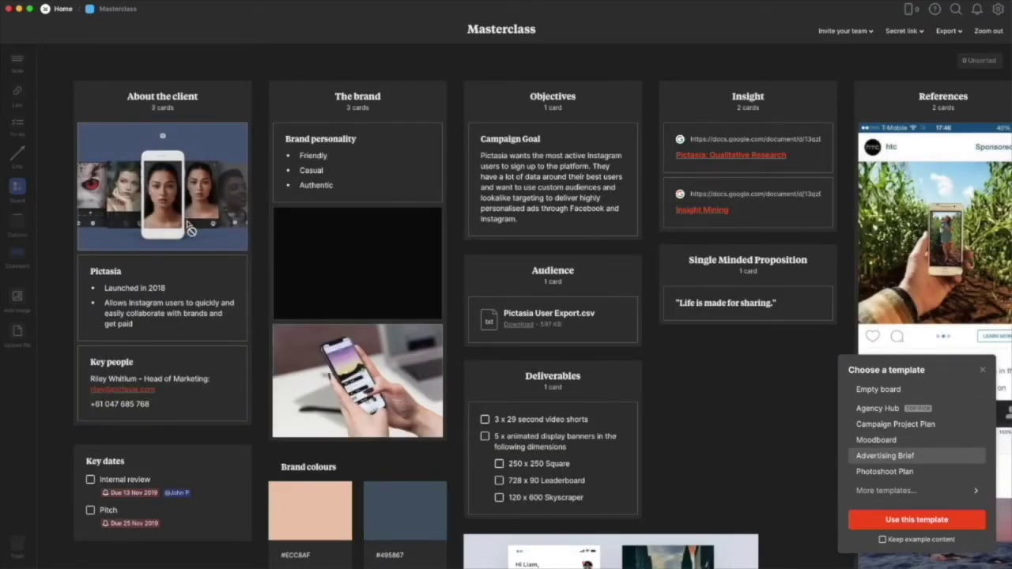
pyautogui.hscroll(2, 601, 250)
pyautogui.scroll(-8, 601, 249)
pyautogui.hscroll(3, 601, 249)
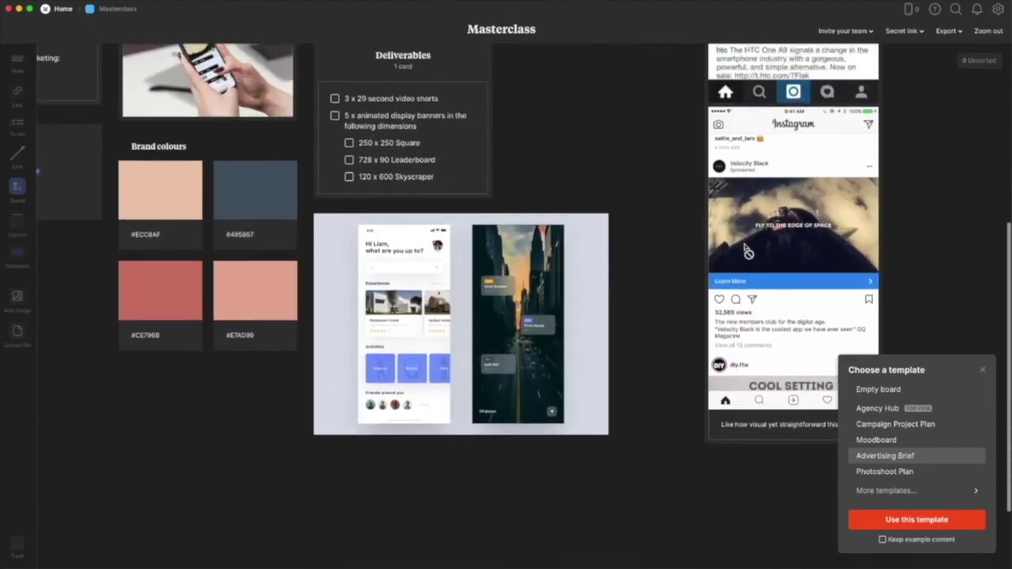
pyautogui.scroll(2, 625, 290)
pyautogui.hscroll(-4, 626, 293)
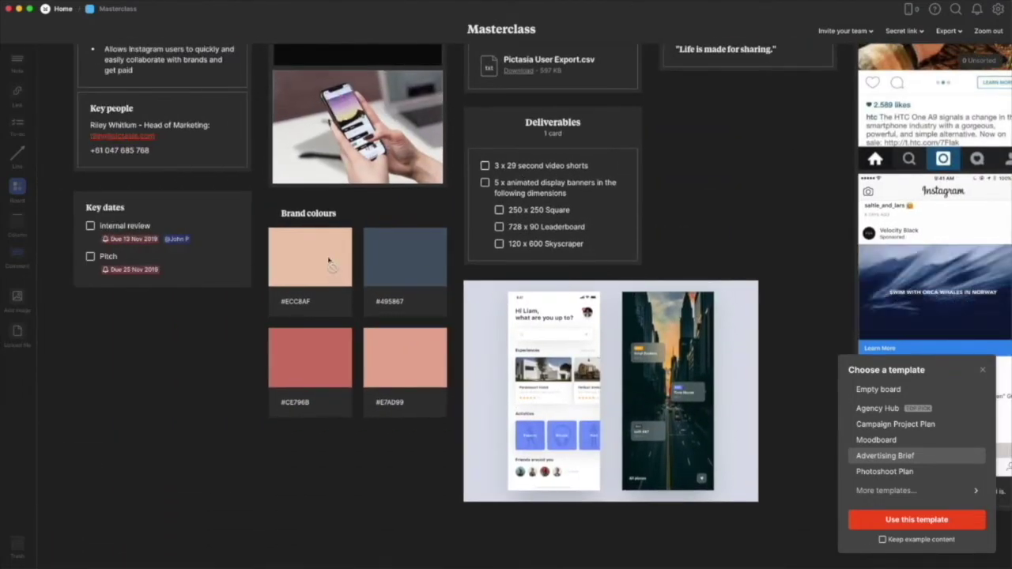
pyautogui.scroll(1, 358, 327)
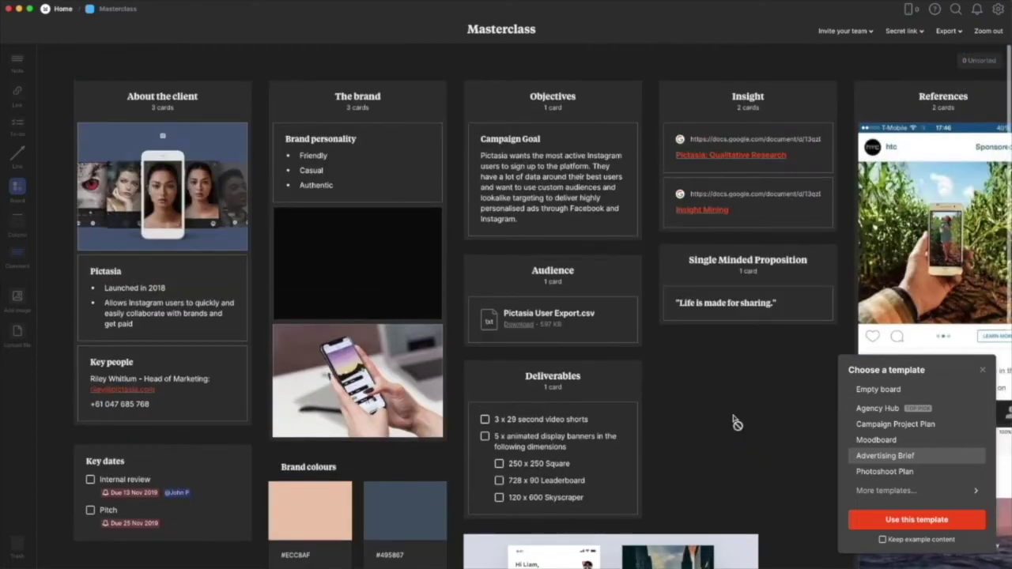
# Preview the Photoshoot Plan template, then show the full list of template categories
pyautogui.click(884, 472)
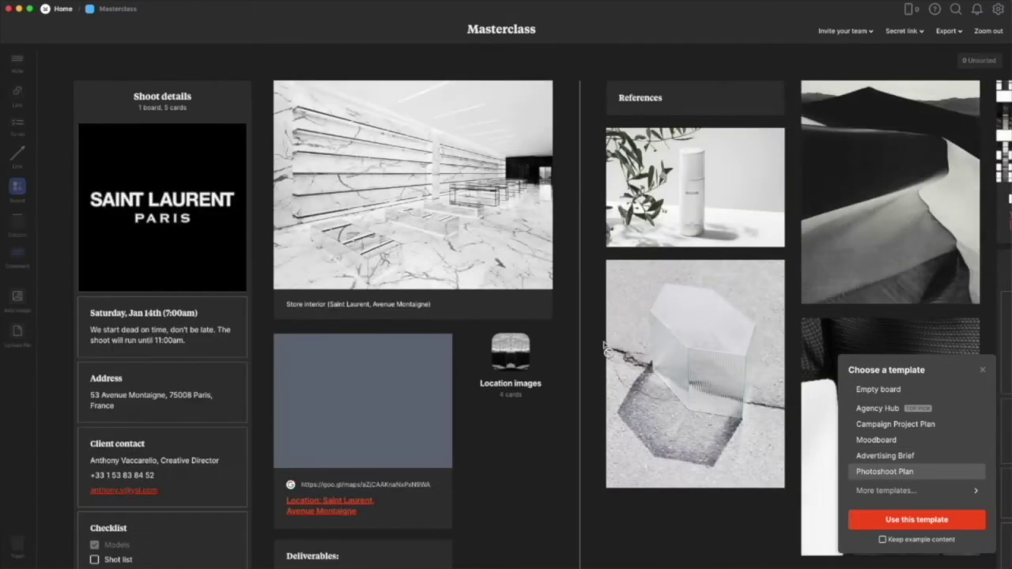
pyautogui.scroll(-1, 657, 328)
pyautogui.hscroll(1, 658, 327)
pyautogui.hscroll(3, 657, 328)
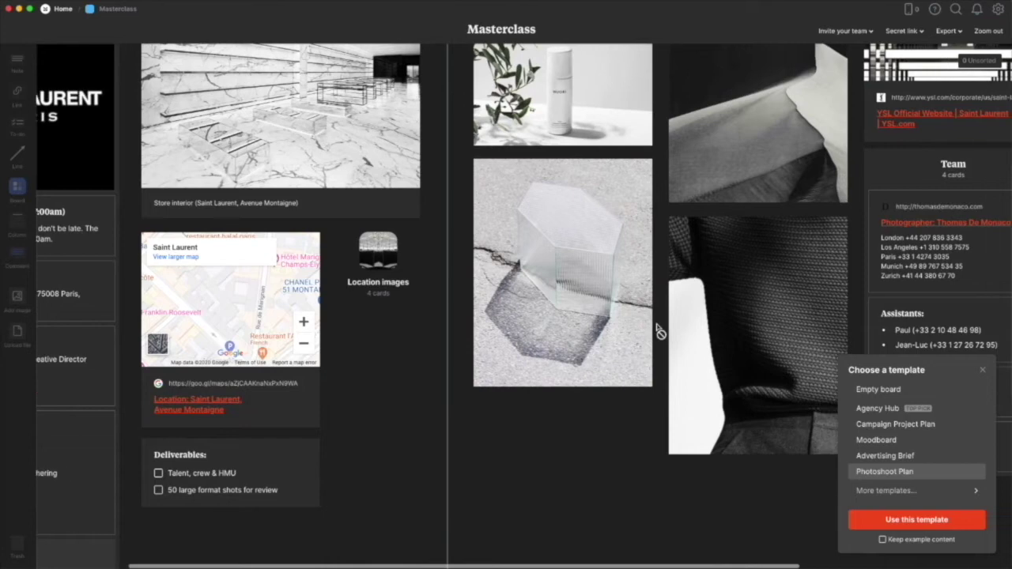
pyautogui.hscroll(8, 404, 353)
pyautogui.scroll(3, 403, 354)
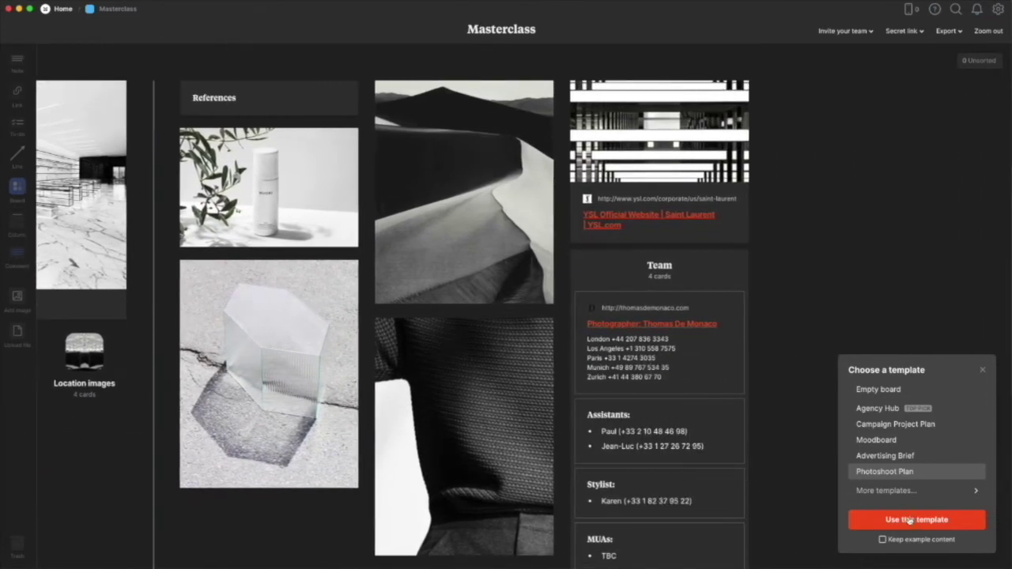
pyautogui.click(896, 491)
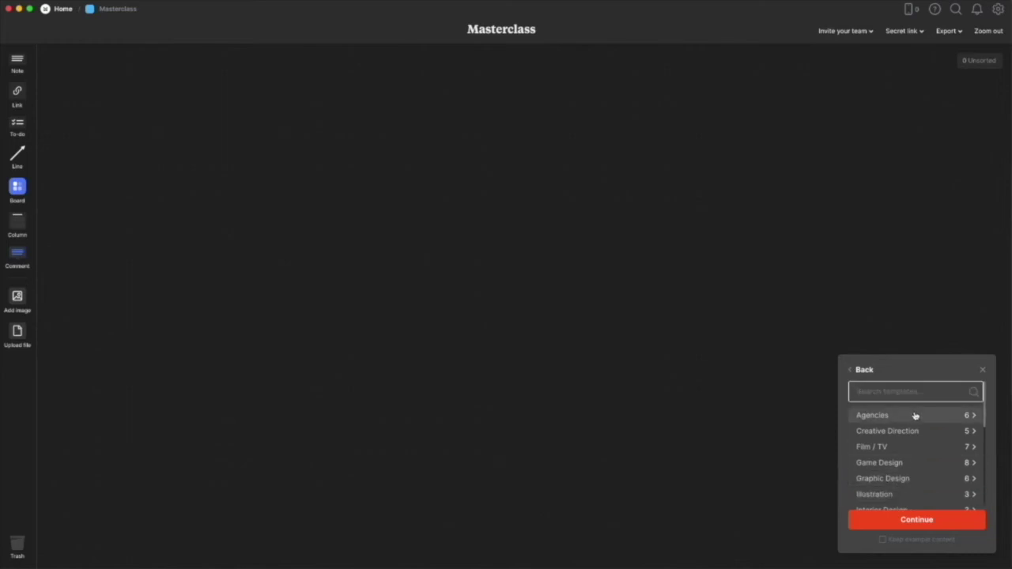
# Apply the Creative Direction 'Inspiration Library' template to Masterclass without example content
pyautogui.scroll(-2, 908, 428)
pyautogui.scroll(-5, 908, 429)
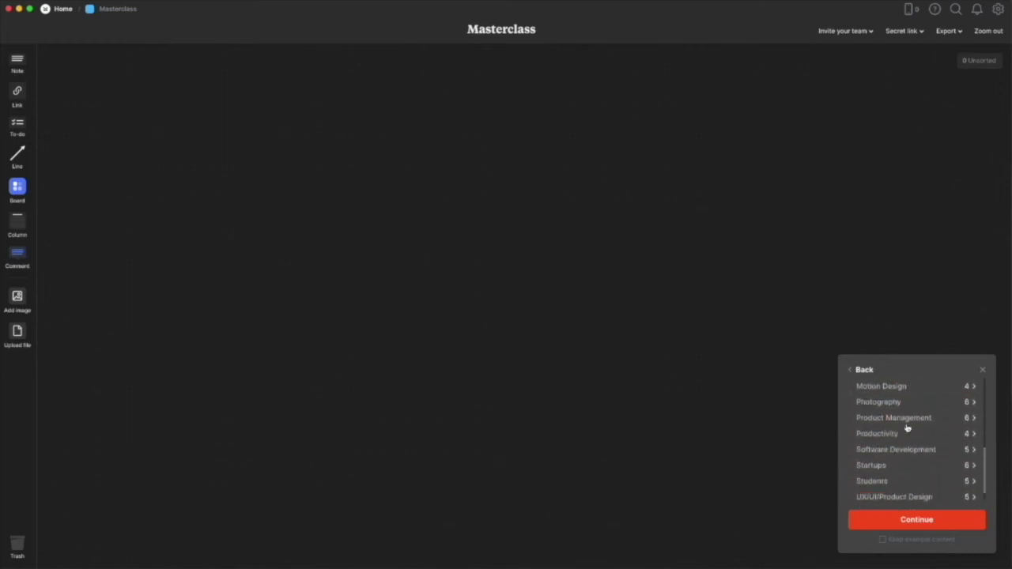
pyautogui.scroll(3, 903, 492)
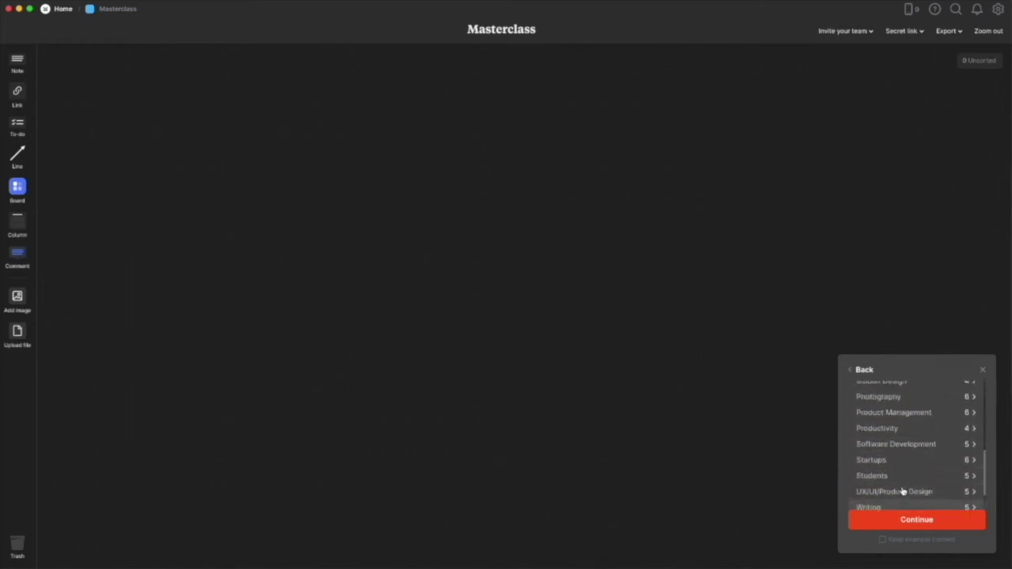
pyautogui.scroll(5, 902, 491)
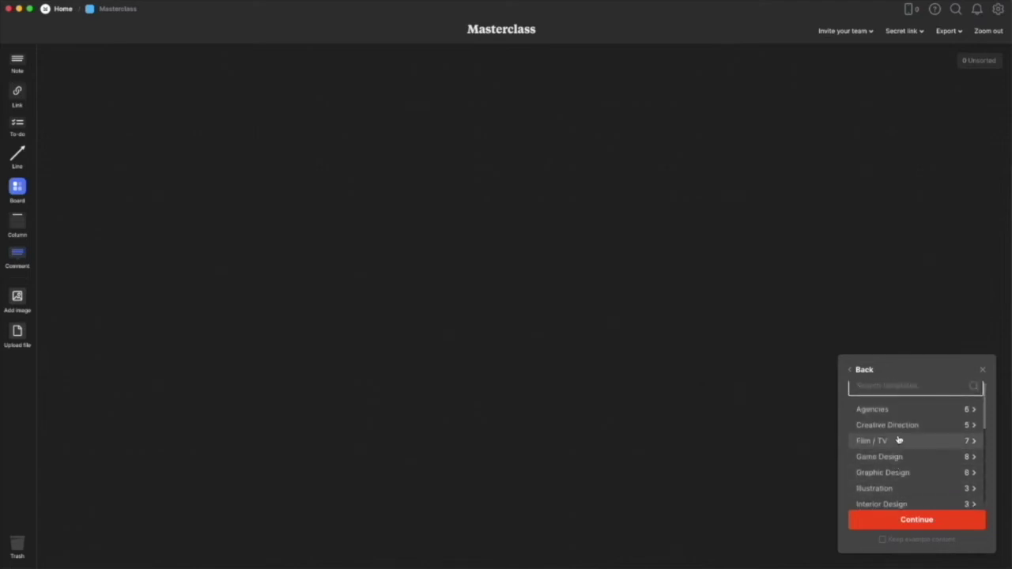
pyautogui.click(898, 425)
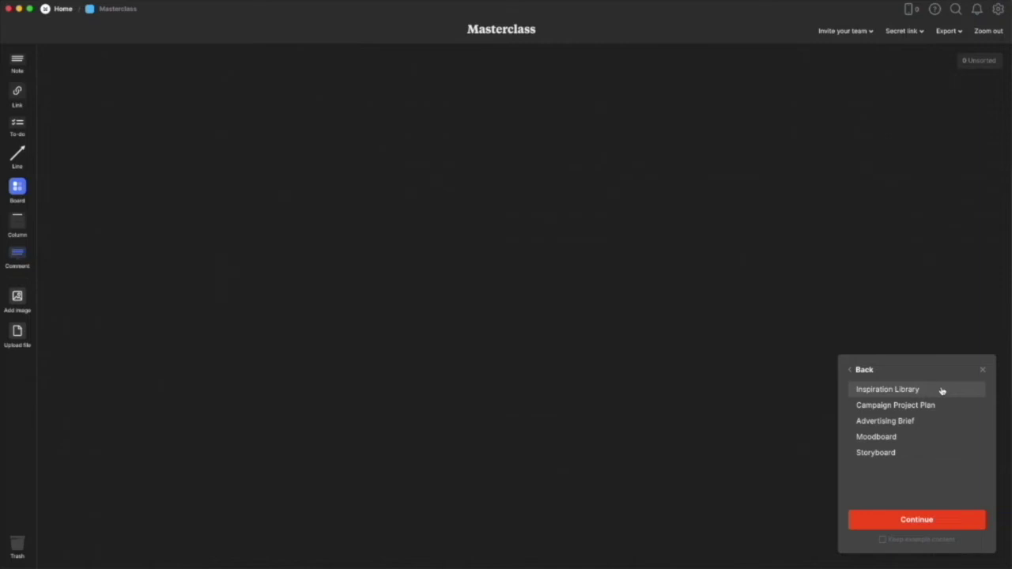
pyautogui.click(897, 393)
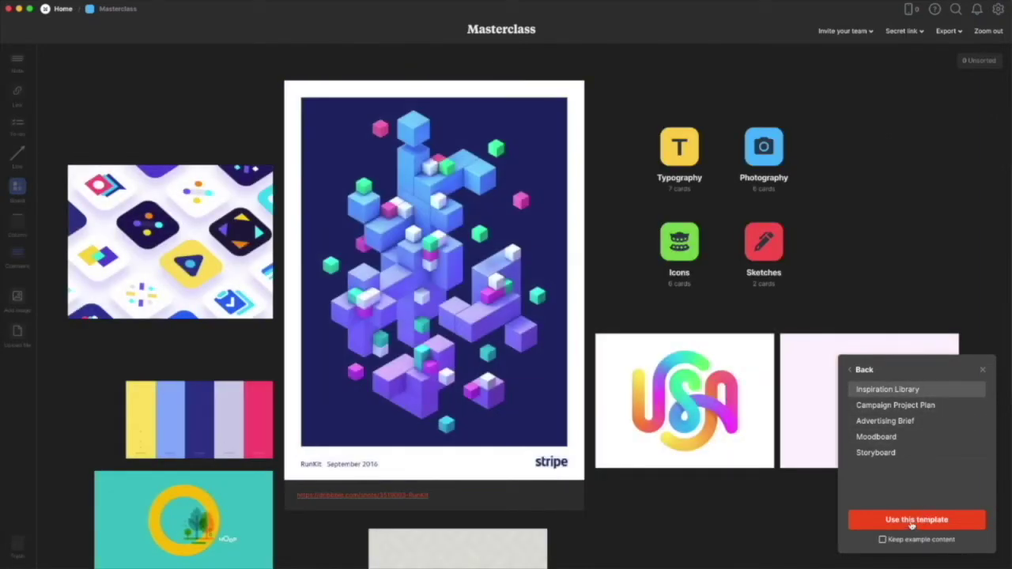
pyautogui.click(910, 521)
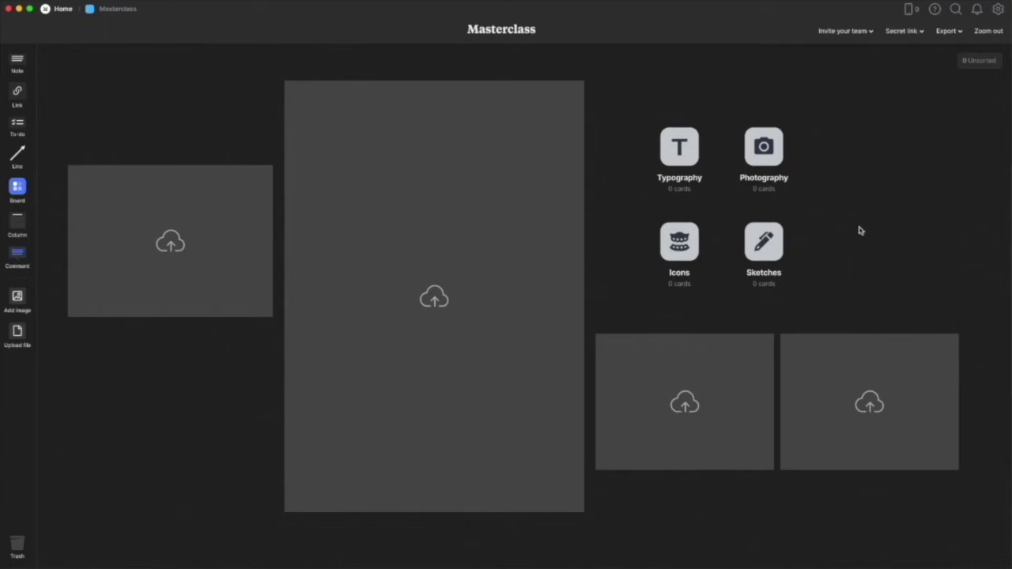